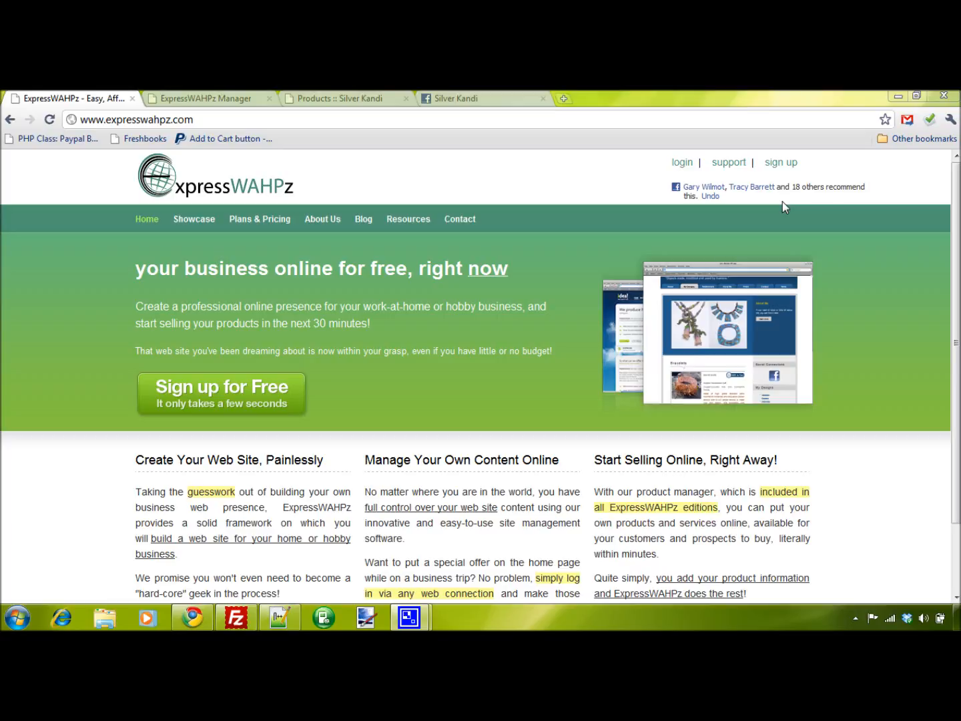
# Step: Review the SK For Him category's description and name in the ExpressWAHPz Manager, and its product page on the Silver Kandi site
pyautogui.click(223, 99)
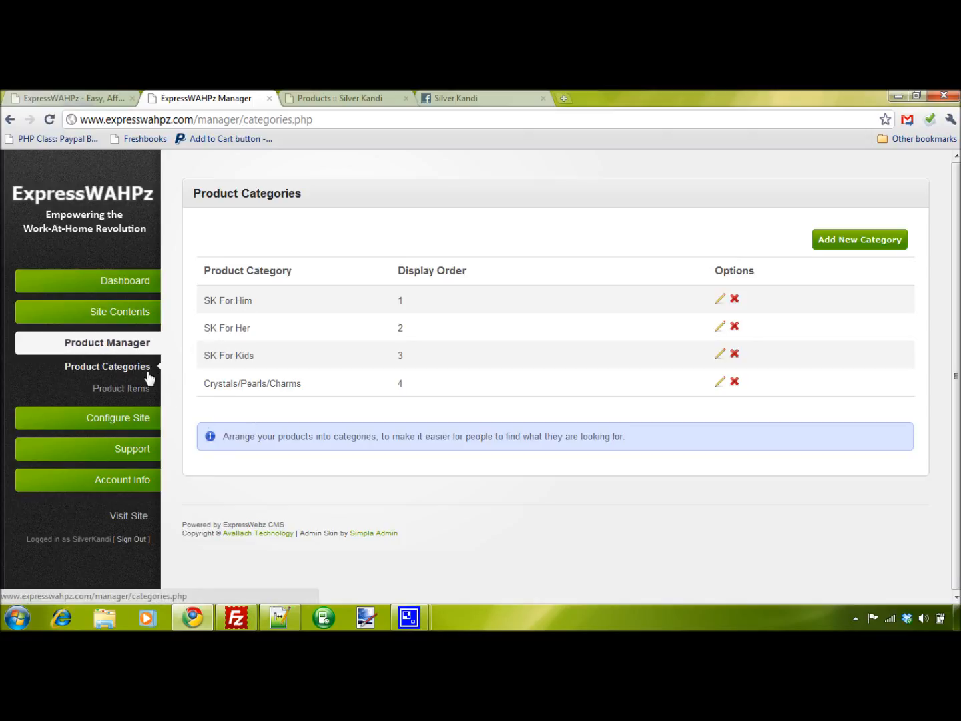
pyautogui.click(721, 301)
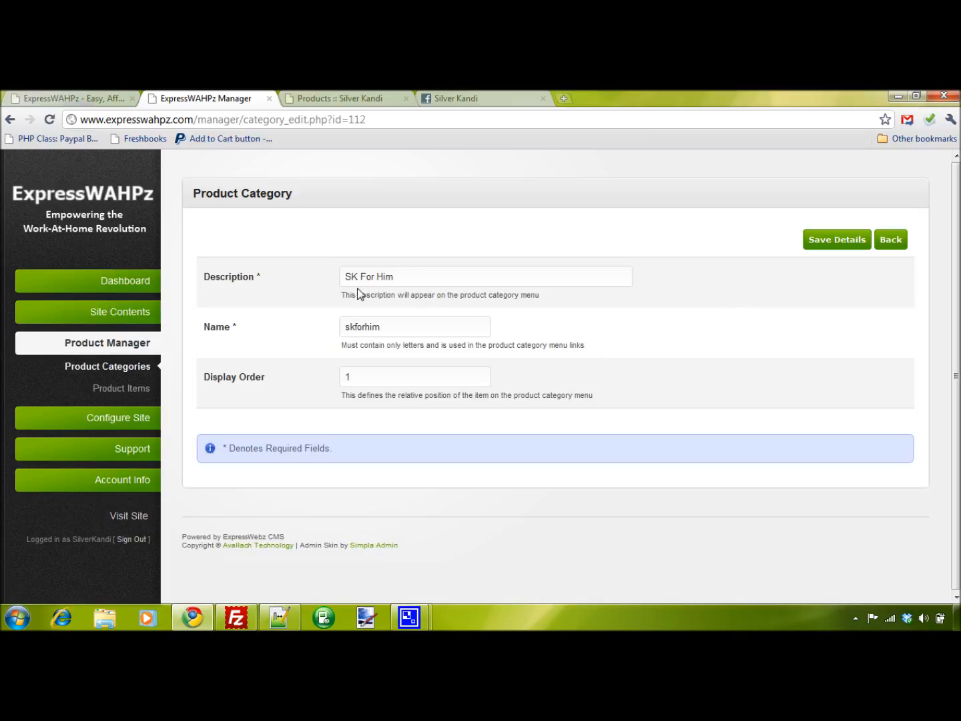
pyautogui.moveTo(414, 276); pyautogui.dragTo(315, 270)
pyautogui.moveTo(389, 325); pyautogui.dragTo(313, 327)
pyautogui.press('Tab')
pyautogui.click(346, 100)
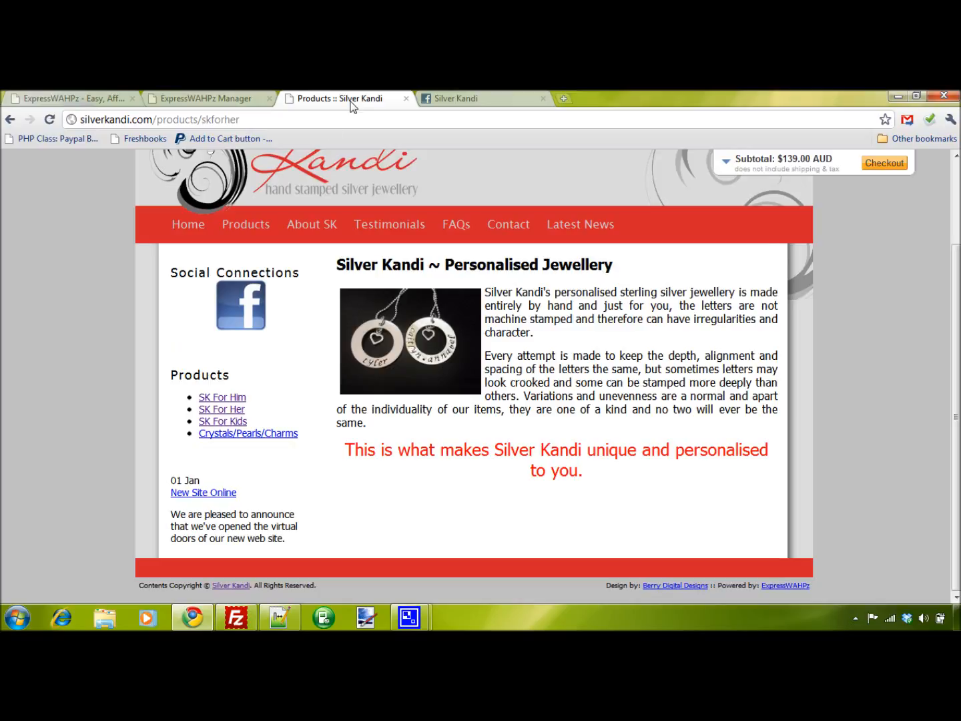
pyautogui.click(225, 396)
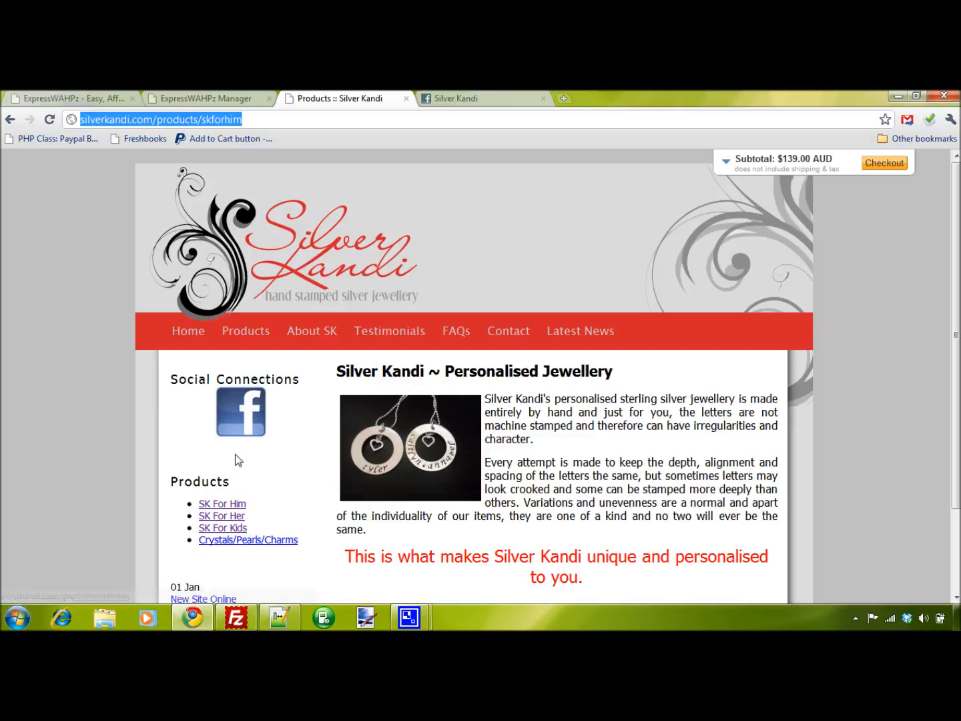
# Step: Return to the ExpressWAHPz Manager and start a new product in the product items
pyautogui.click(223, 93)
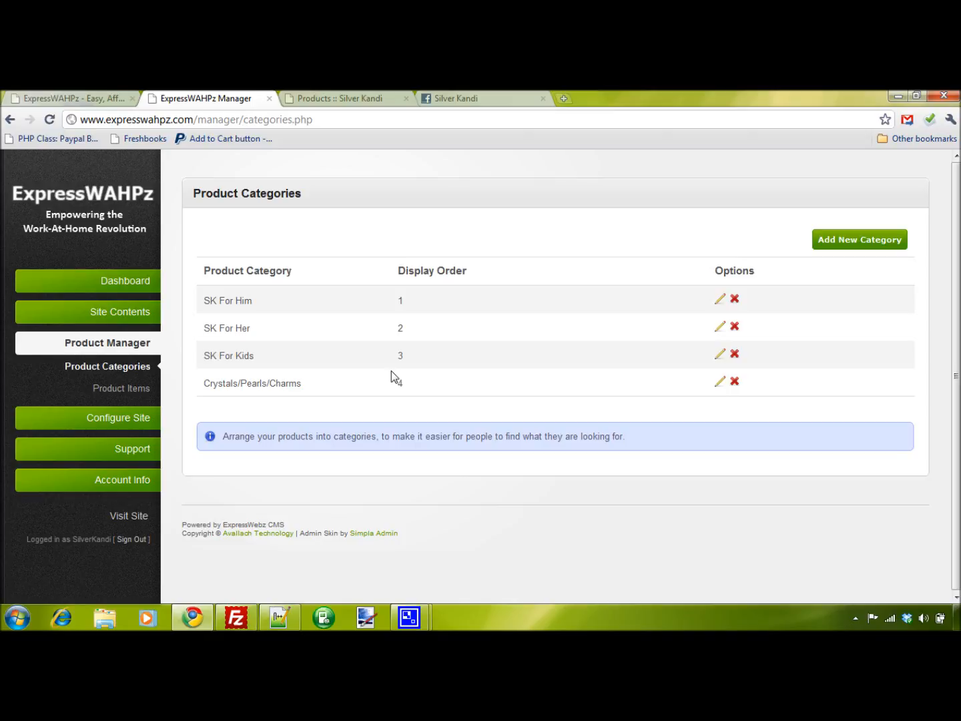
pyautogui.click(136, 397)
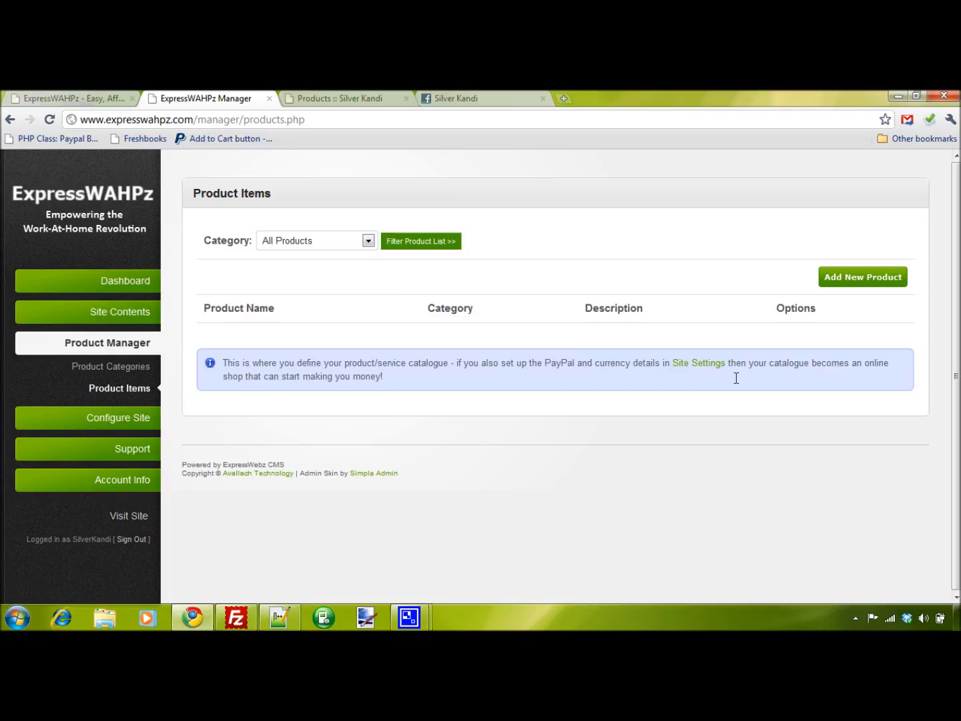
pyautogui.click(858, 286)
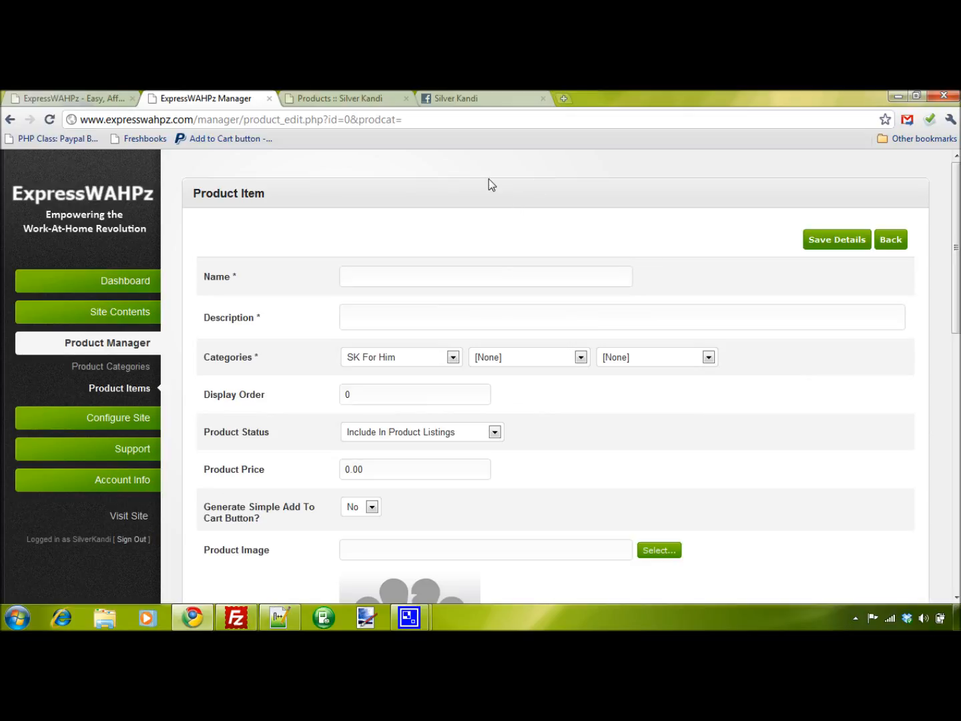
# Step: Copy the full description text of the Little Angel Kandi Necklace from the Silver Kandi Facebook store page
pyautogui.click(475, 105)
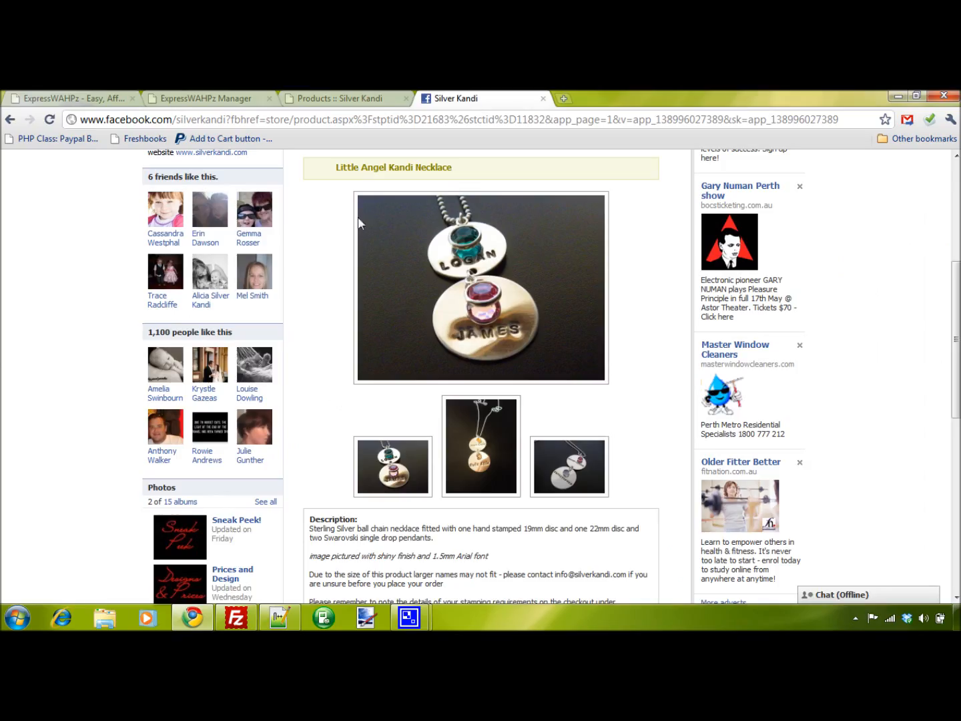
pyautogui.scroll(-3, 353, 254)
pyautogui.scroll(4, 343, 293)
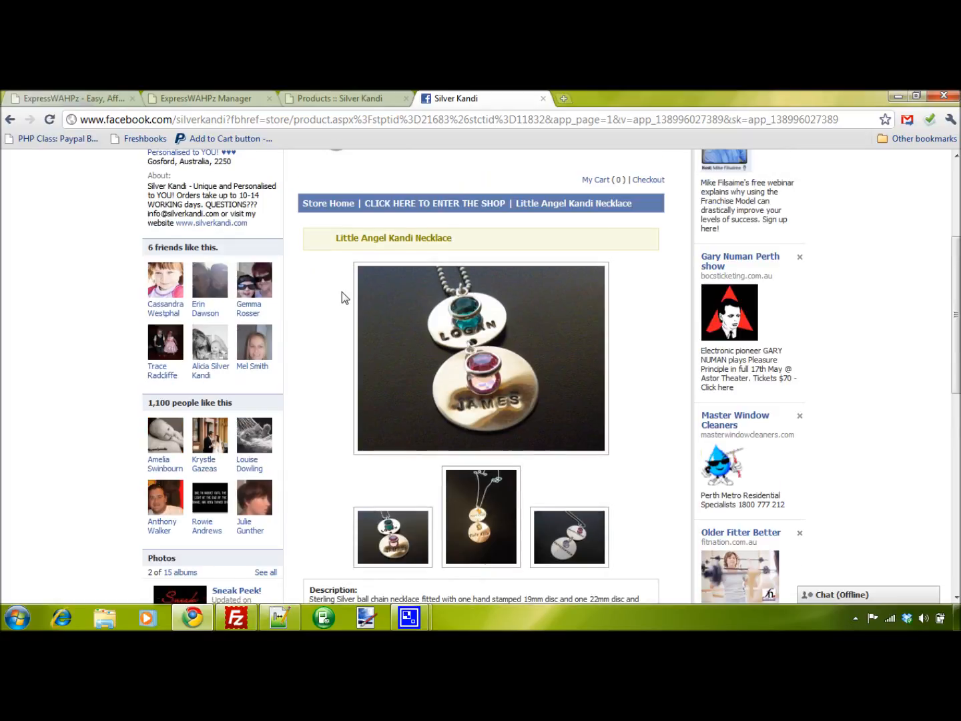
pyautogui.scroll(-3, 343, 300)
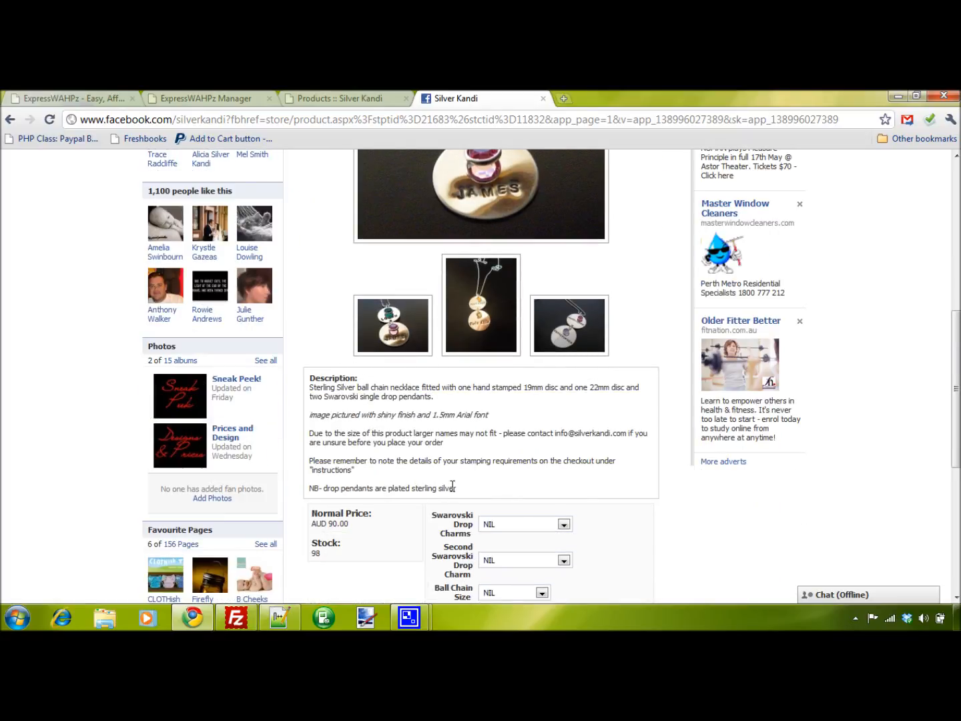
pyautogui.moveTo(457, 488); pyautogui.dragTo(313, 391)
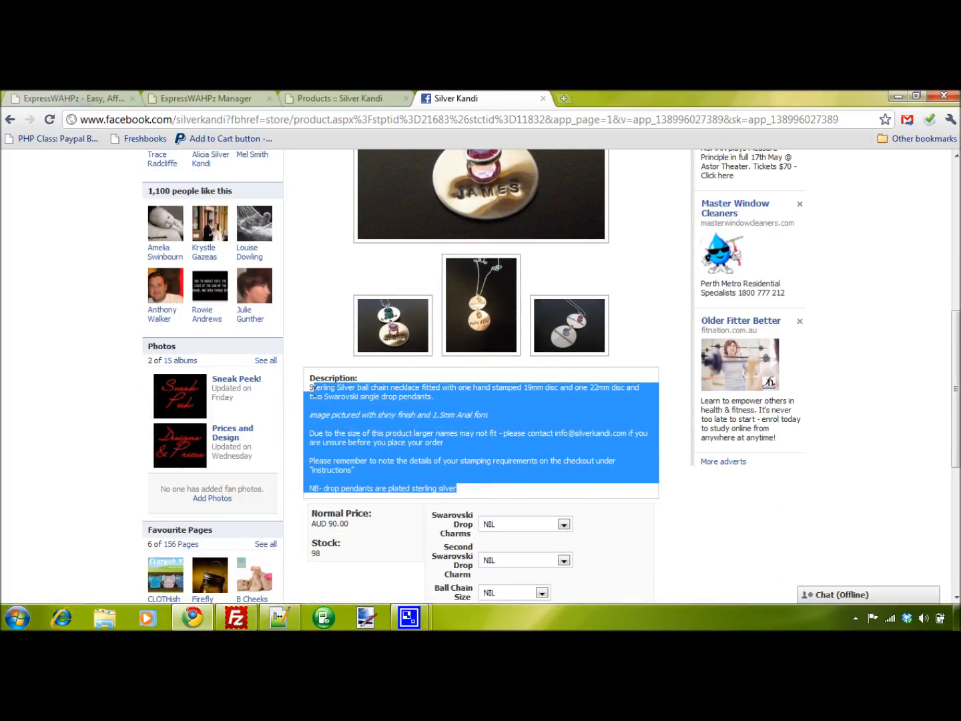
pyautogui.rightClick(333, 394)
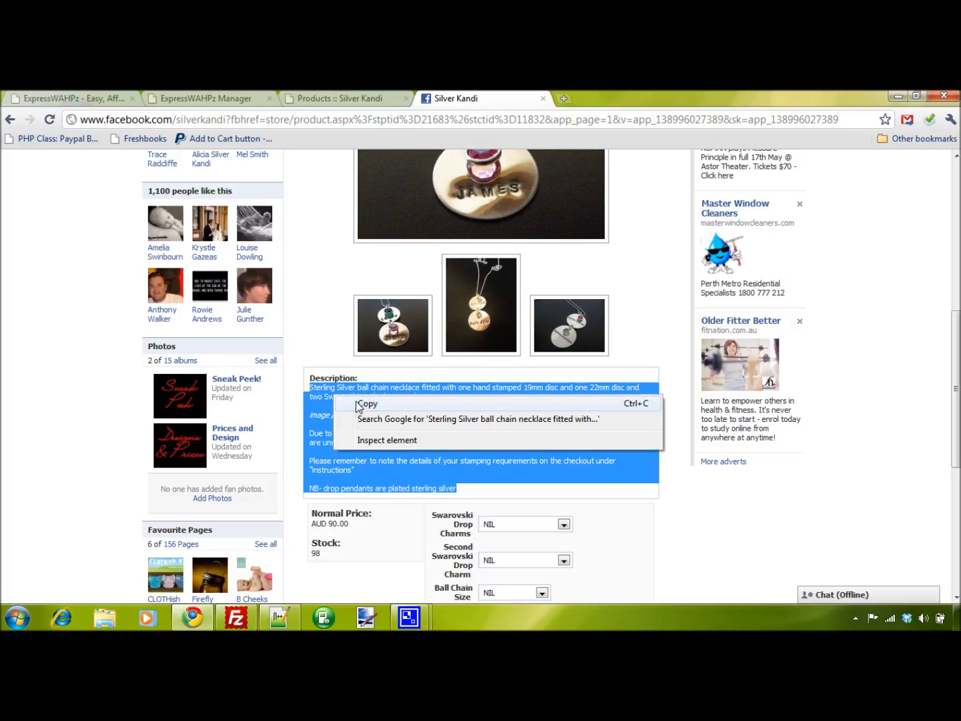
pyautogui.click(364, 406)
pyautogui.scroll(4, 475, 325)
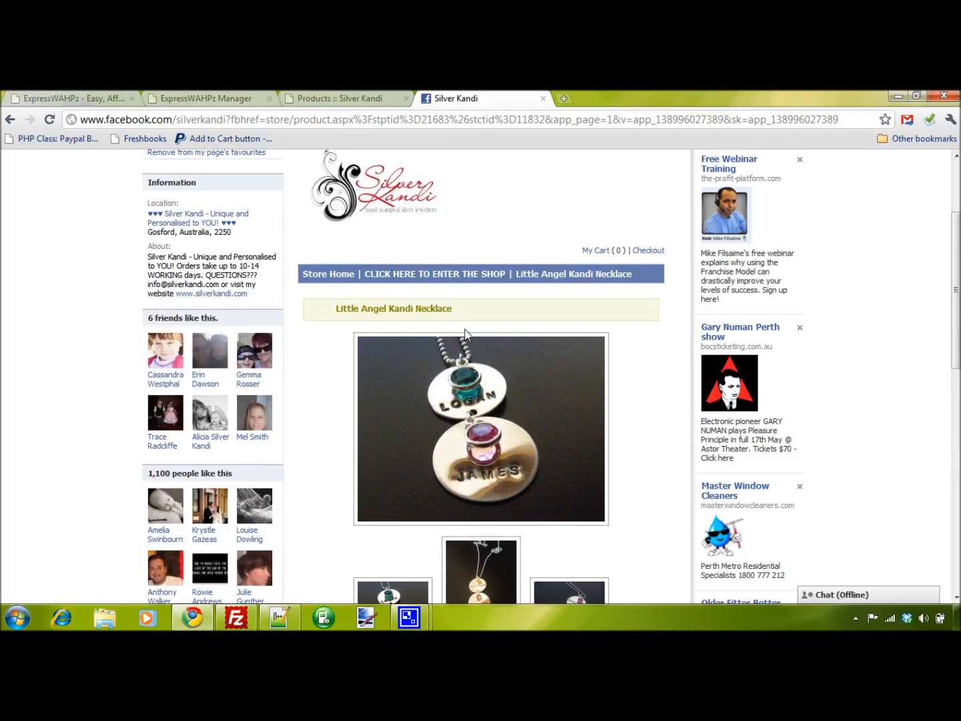
# Step: In the ExpressWAHPz Manager, name the new product Little Angel Kandi Necklace and give it the description Silver Pendant
pyautogui.click(220, 99)
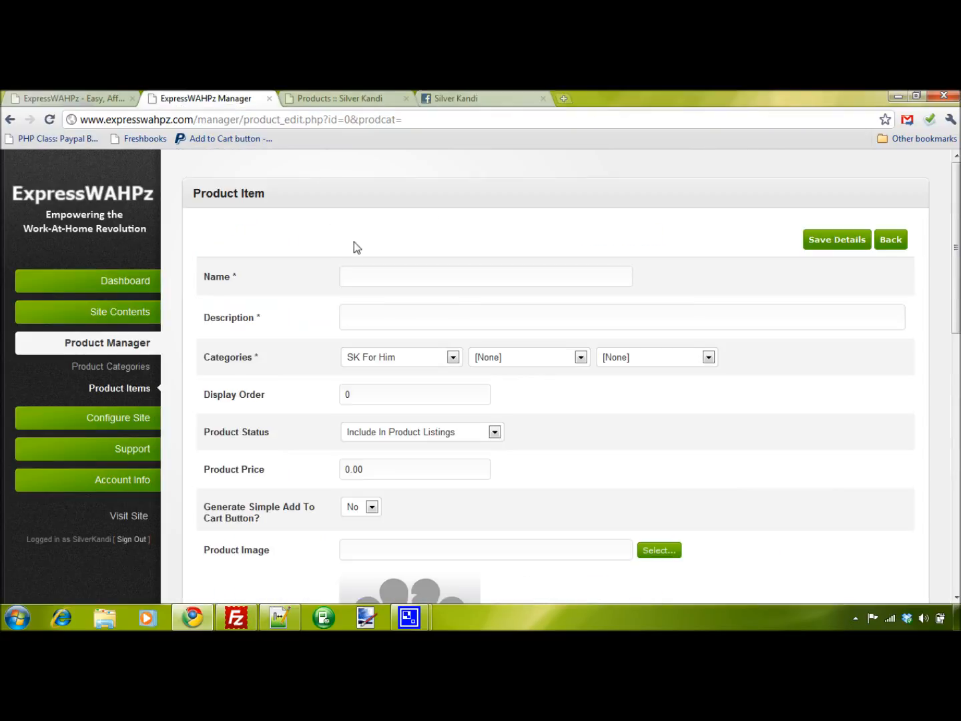
pyautogui.click(386, 273)
pyautogui.write('Little Angel Kandi Necklace')
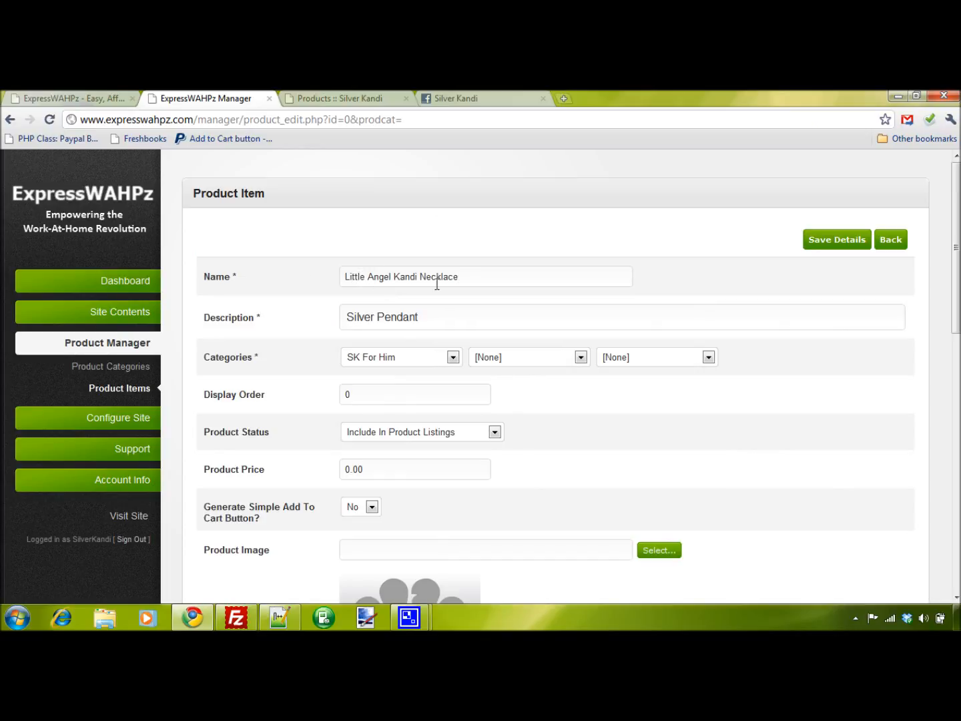
pyautogui.moveTo(467, 276); pyautogui.dragTo(255, 267)
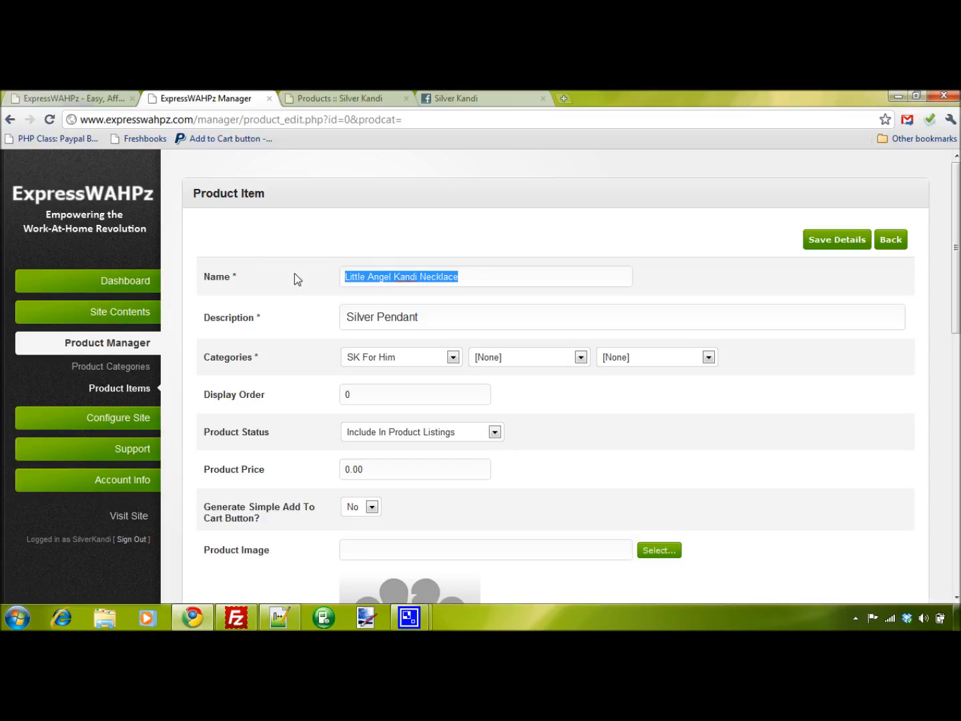
pyautogui.tripleClick(448, 325)
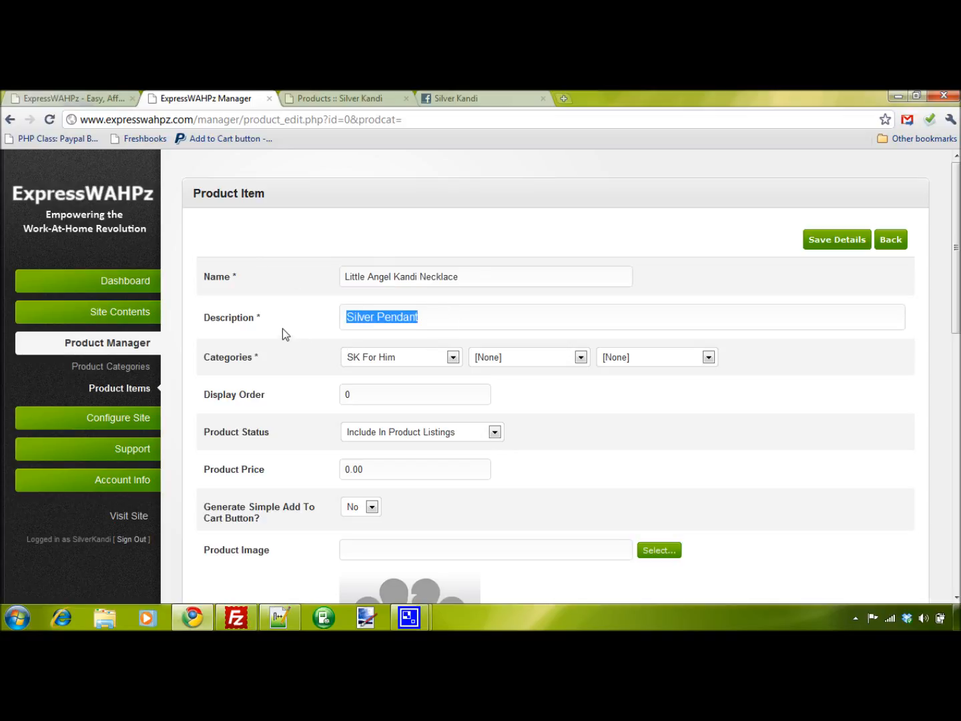
pyautogui.click(438, 324)
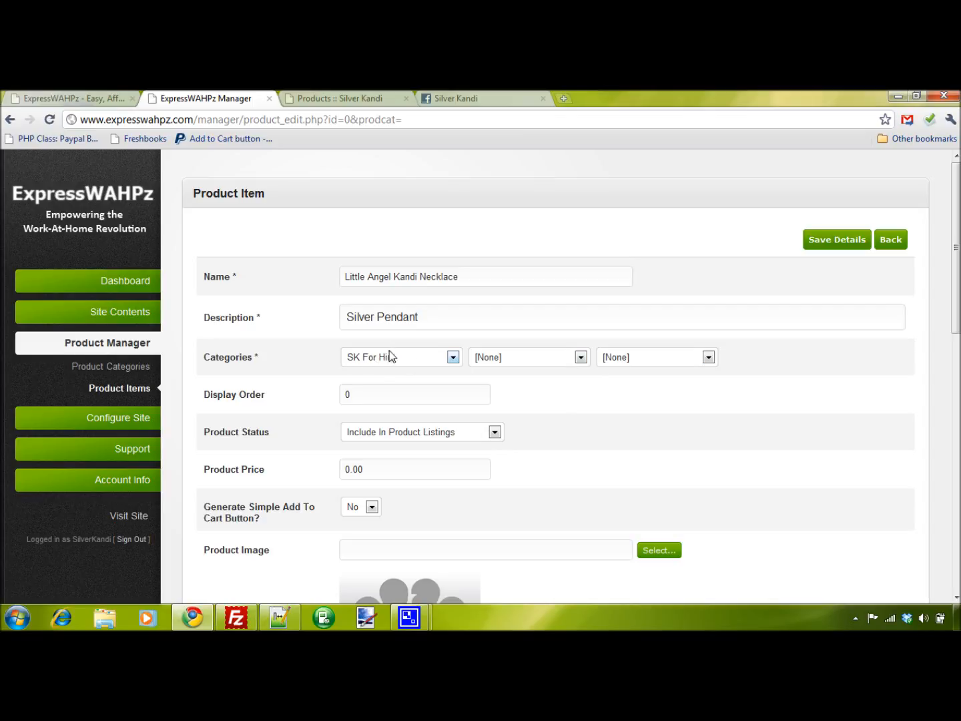
# Step: Assign the product to the SK For Her category with display order 1 and the status Include In Product Listings
pyautogui.click(400, 363)
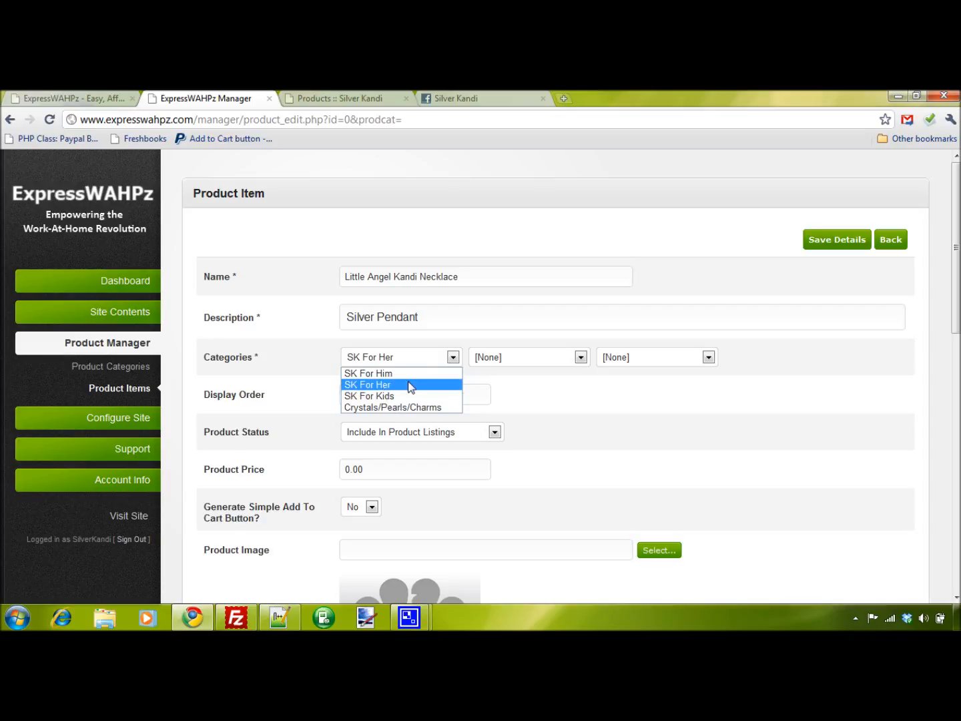
pyautogui.click(409, 385)
pyautogui.doubleClick(381, 400)
pyautogui.write('1')
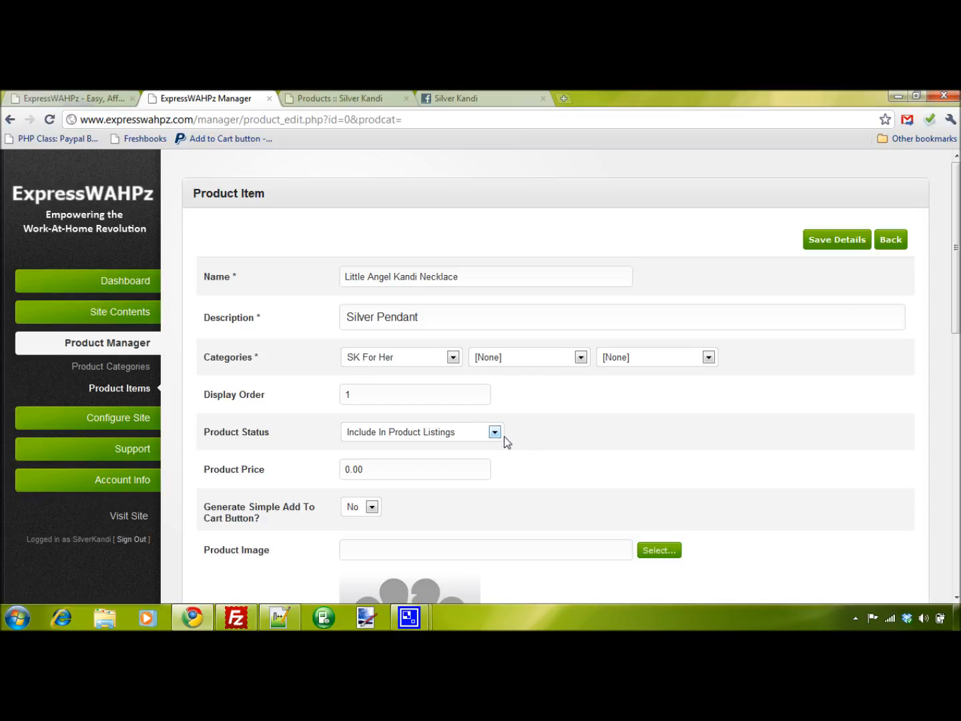
pyautogui.click(393, 434)
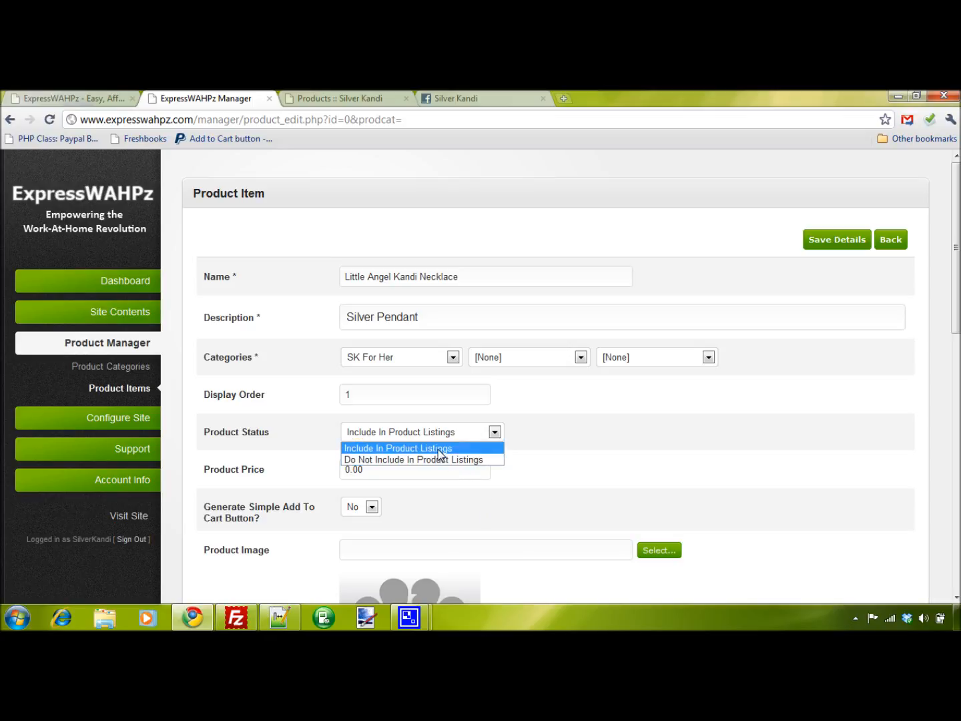
pyautogui.click(400, 447)
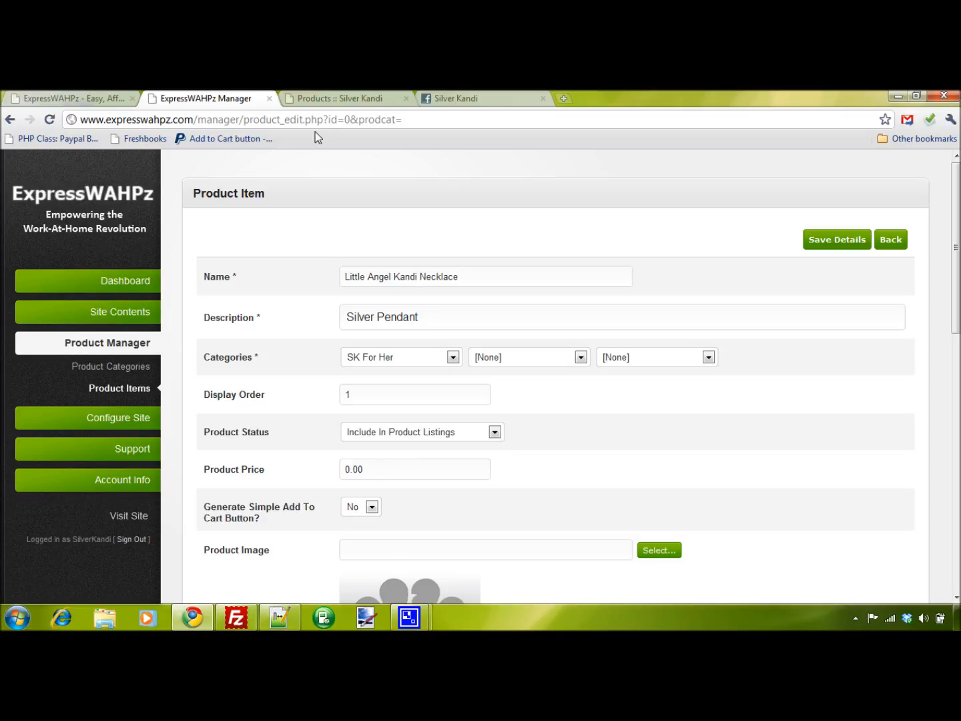
# Step: Set the product price to 90 and choose Yes for generating a simple Add To Cart button
pyautogui.moveTo(373, 476); pyautogui.dragTo(303, 463)
pyautogui.write('90')
pyautogui.scroll(-3, 386, 537)
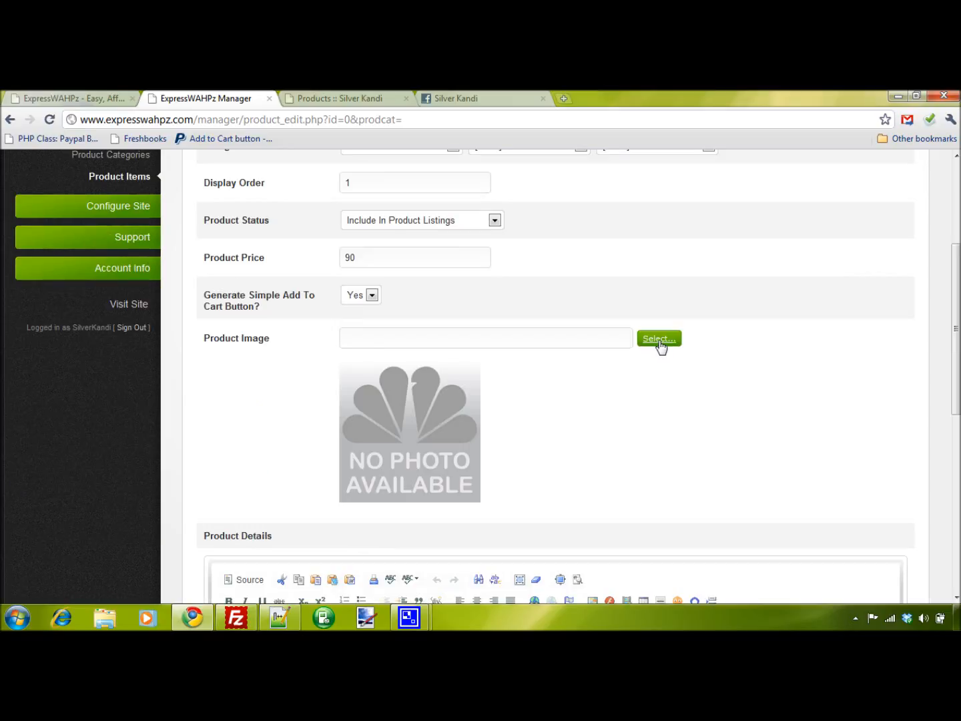
# Step: Open the file manager for the product image and go to the skforher folder inside products
pyautogui.click(659, 340)
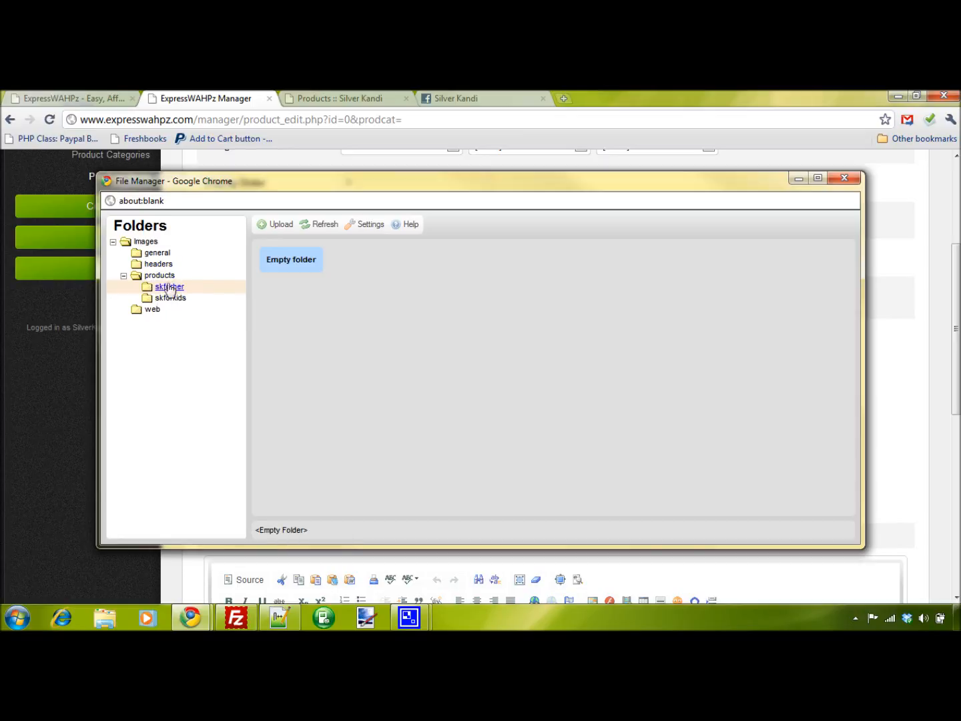
pyautogui.click(166, 276)
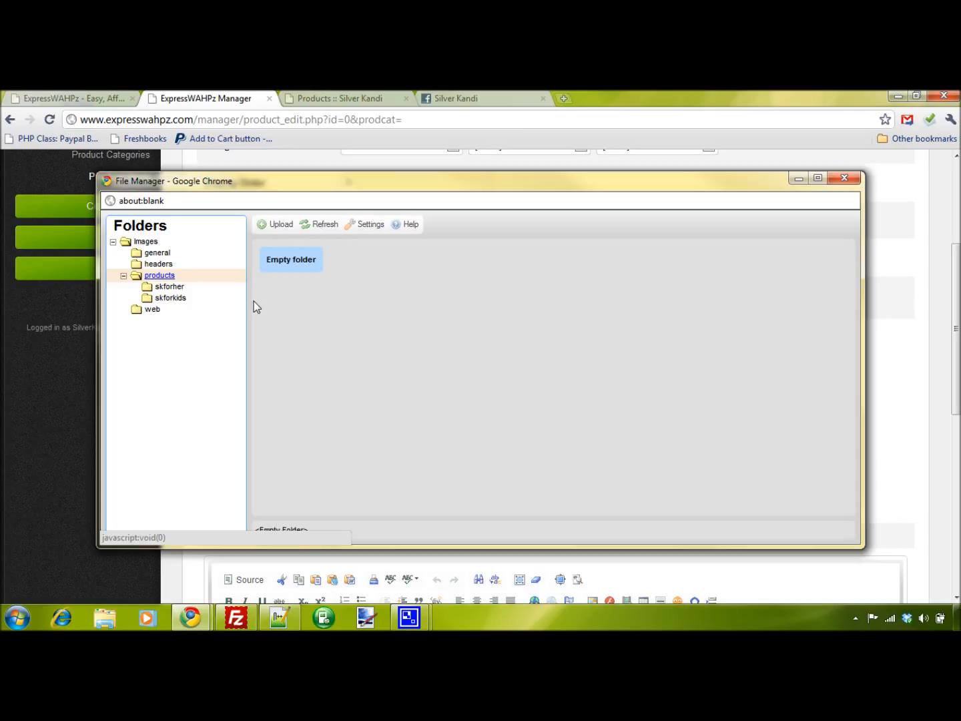
pyautogui.click(170, 289)
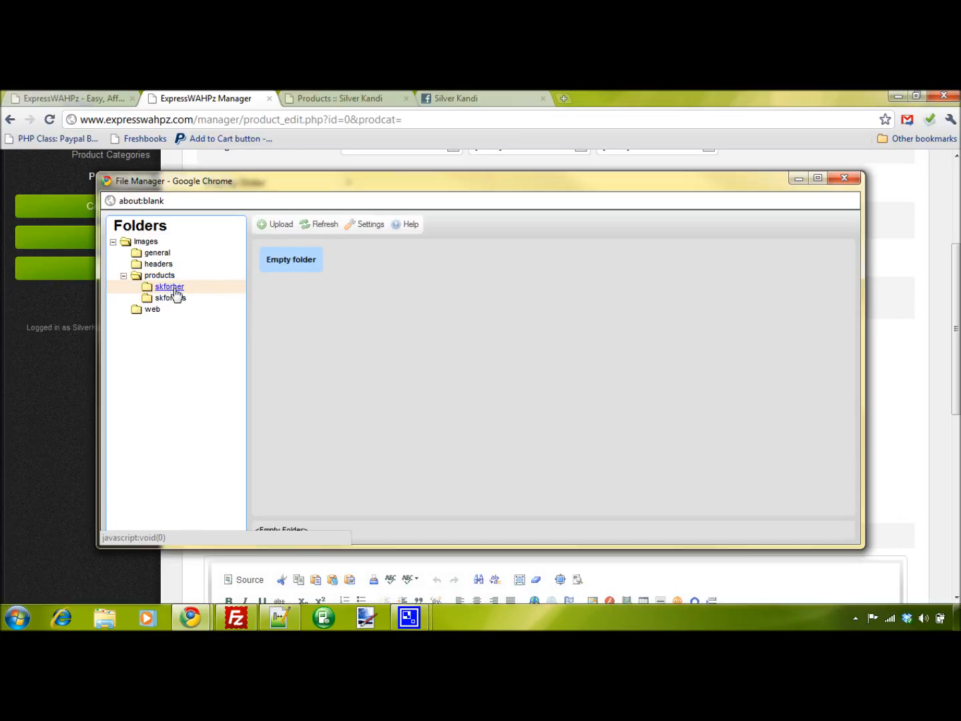
pyautogui.click(170, 297)
pyautogui.click(176, 287)
pyautogui.click(175, 299)
pyautogui.click(178, 288)
# Step: Upload little_angel_kandi_necklace.jpg from the Desktop to the skforher folder and select it as the product image
pyautogui.click(280, 226)
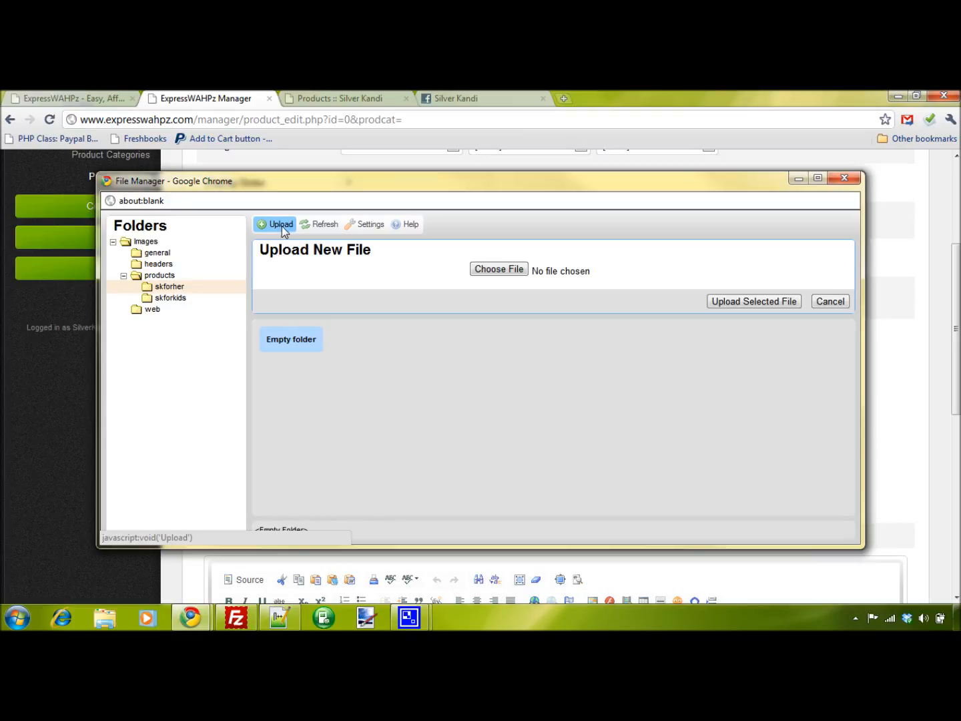
pyautogui.click(501, 268)
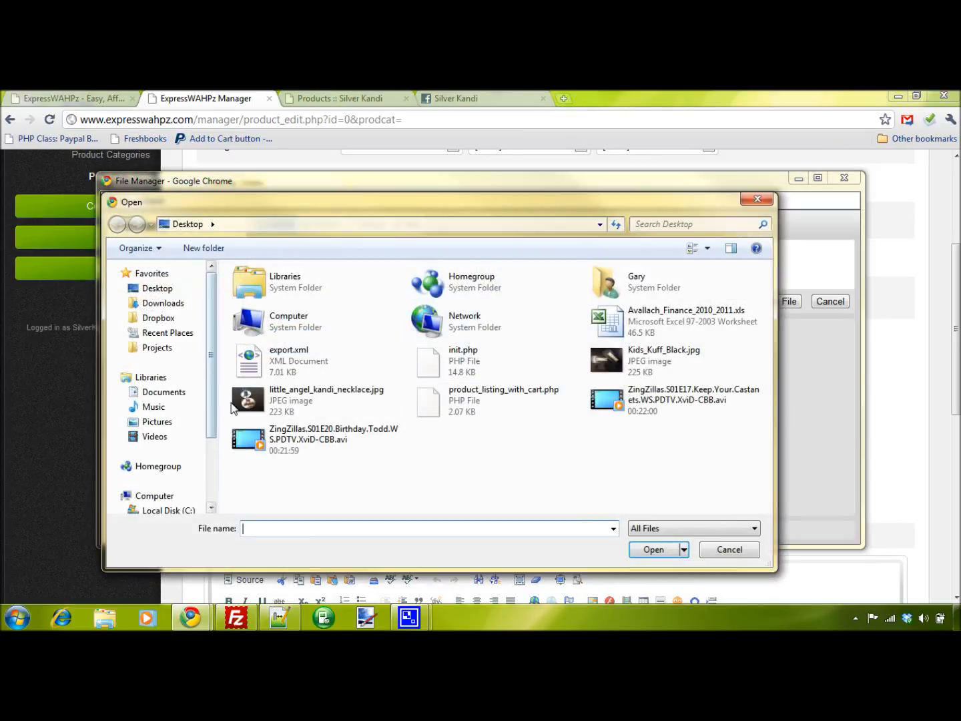
pyautogui.click(246, 400)
pyautogui.click(653, 550)
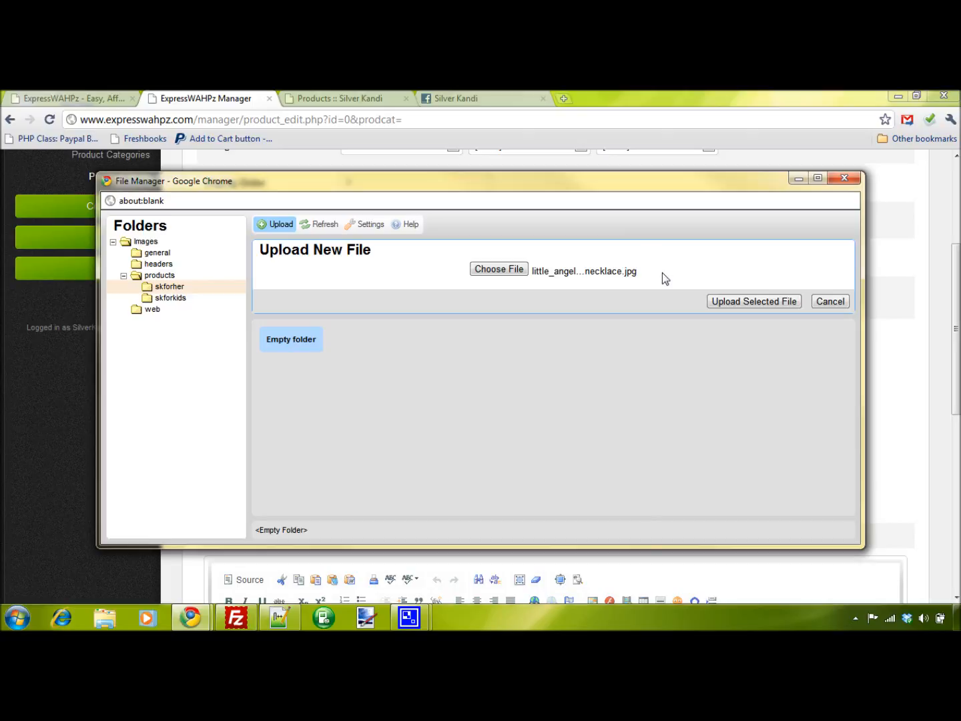
pyautogui.click(729, 300)
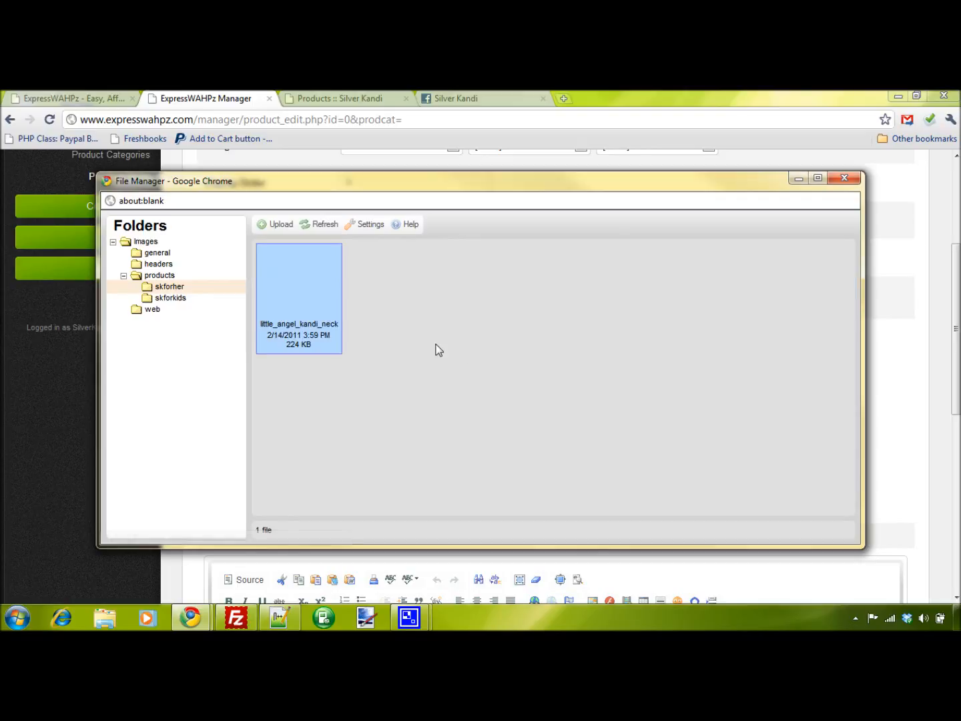
pyautogui.rightClick(287, 277)
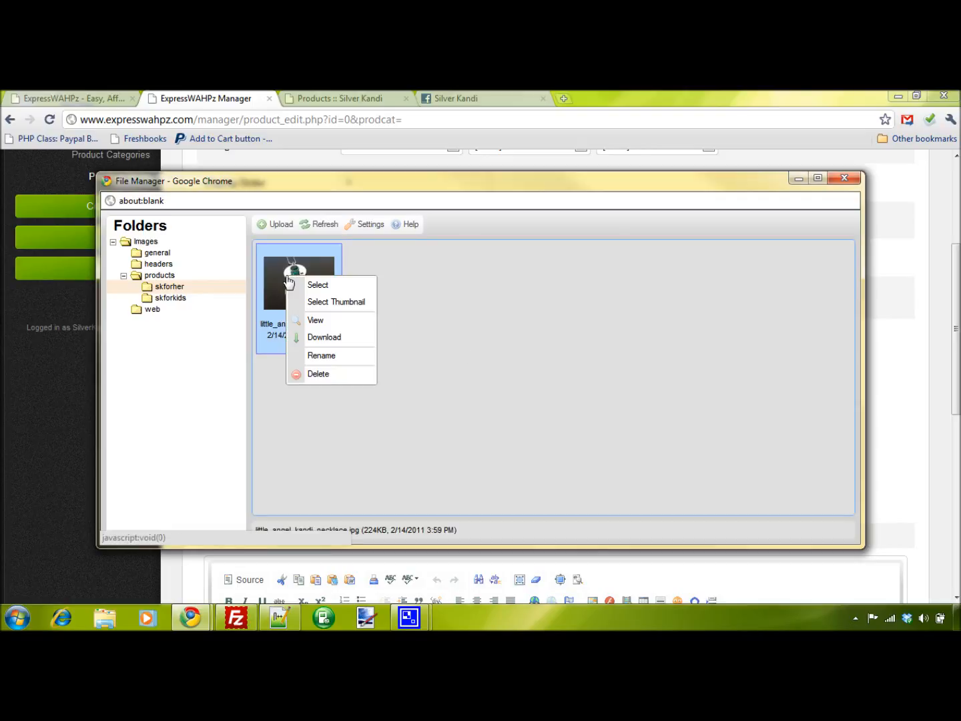
pyautogui.click(323, 287)
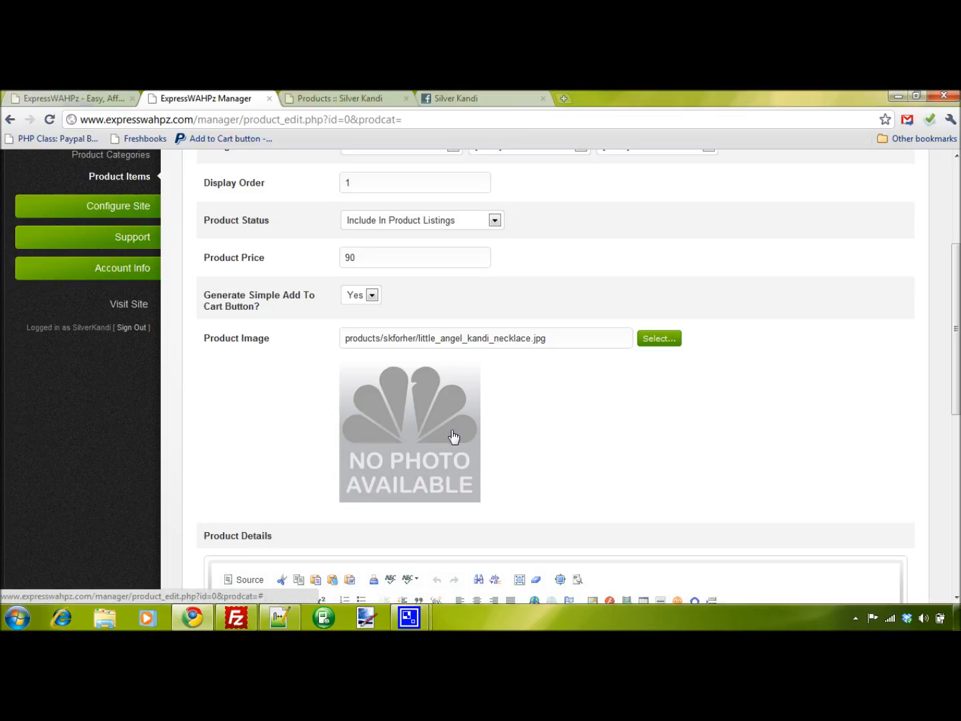
# Step: Paste the copied necklace description into the Product Details editor
pyautogui.scroll(-5, 581, 419)
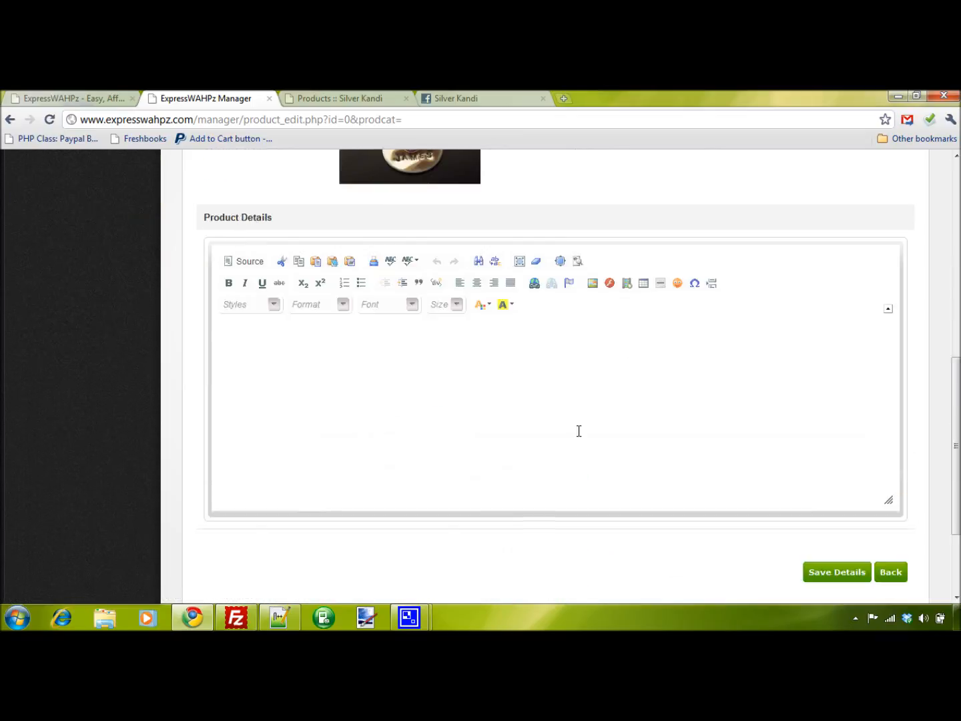
pyautogui.click(301, 267)
pyautogui.press('BackSpace')
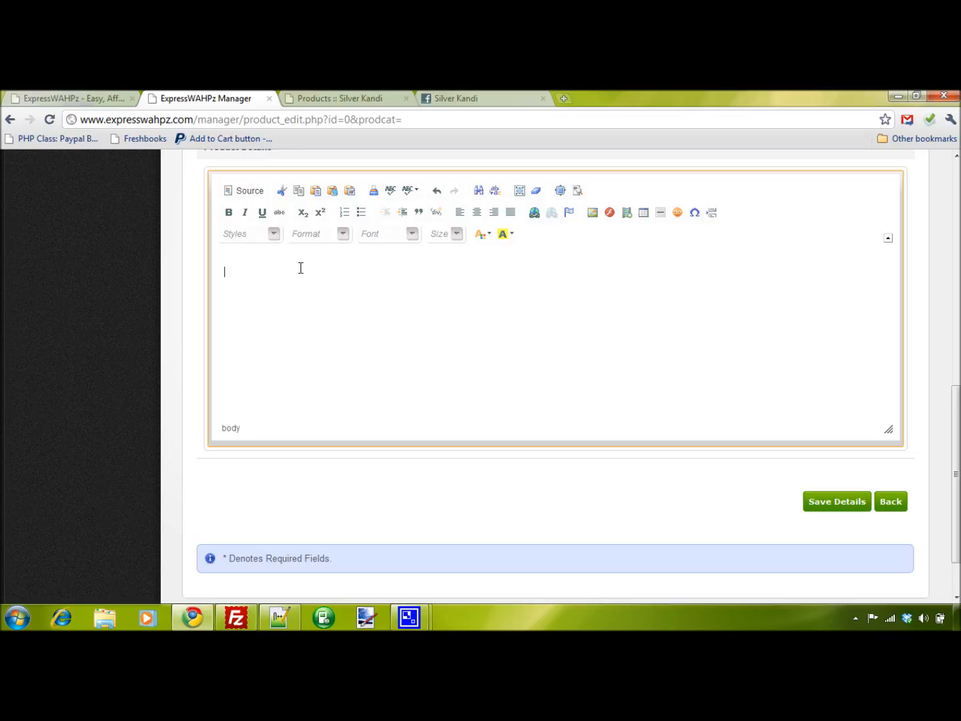
pyautogui.hotkey('ctrl', 'v')
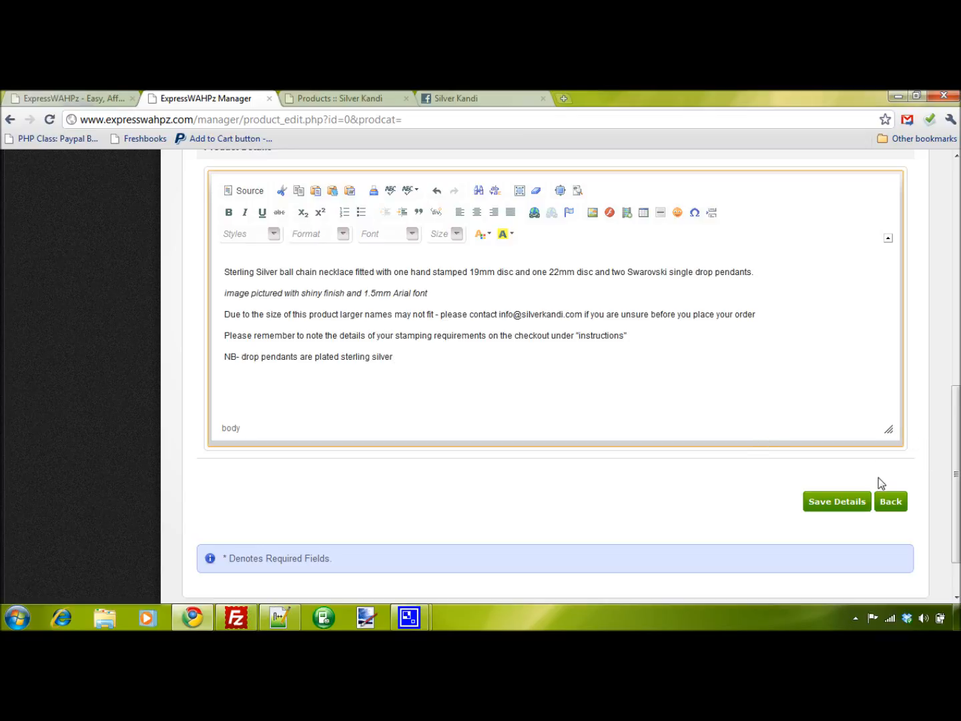
# Step: Save the Little Angel Kandi Necklace details and view its listing on the Silver Kandi site's SK For Her page
pyautogui.click(835, 505)
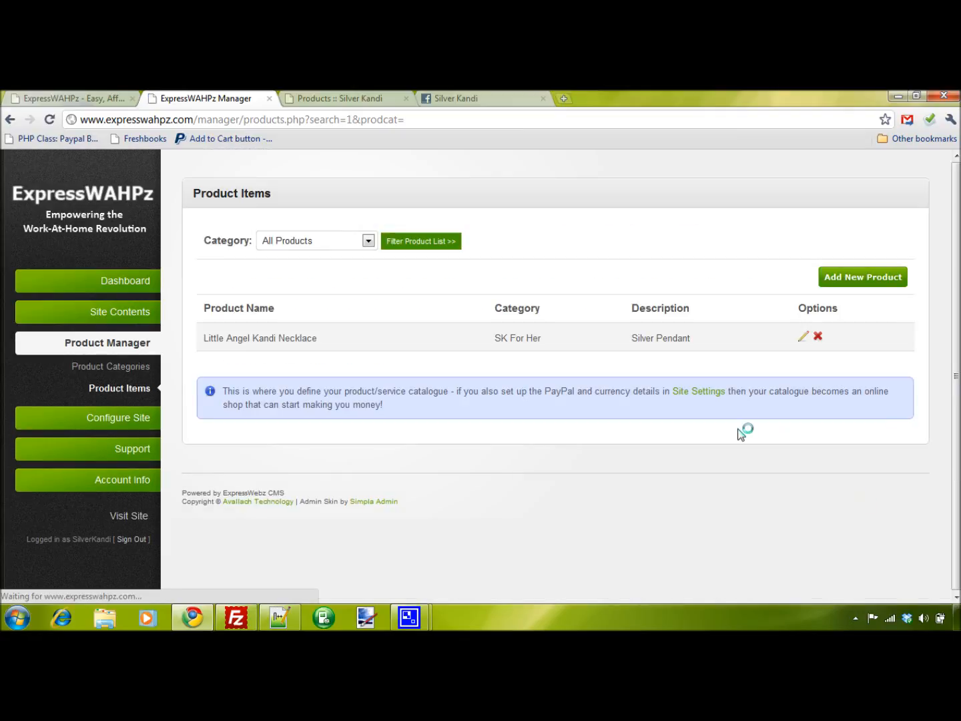
pyautogui.click(351, 97)
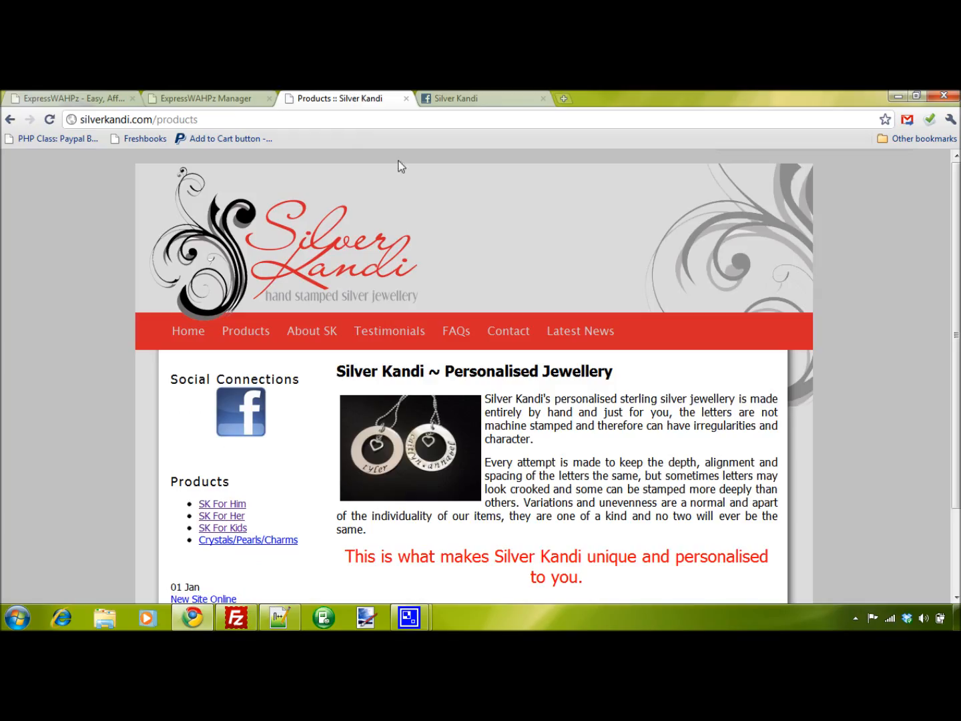
pyautogui.scroll(-1, 375, 400)
pyautogui.click(235, 410)
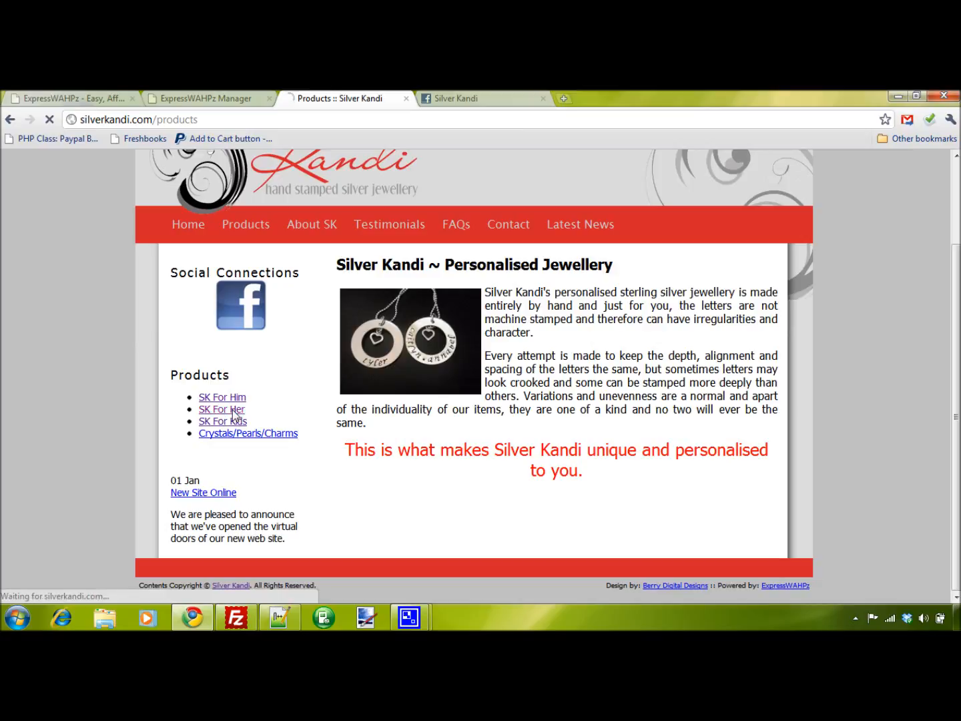
pyautogui.scroll(-3, 486, 452)
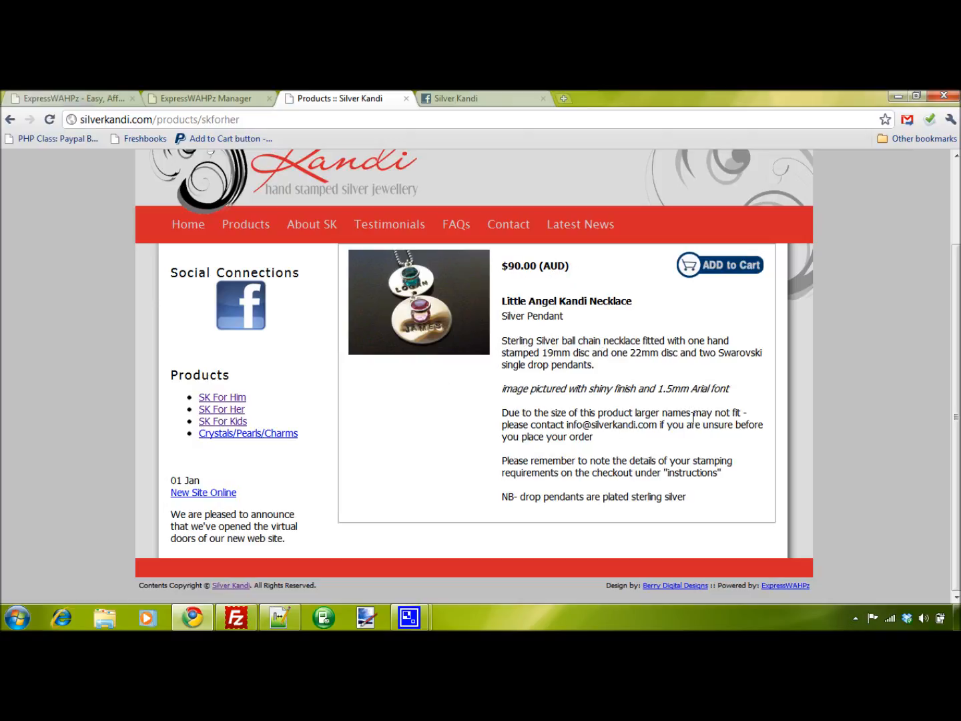
pyautogui.scroll(2, 851, 436)
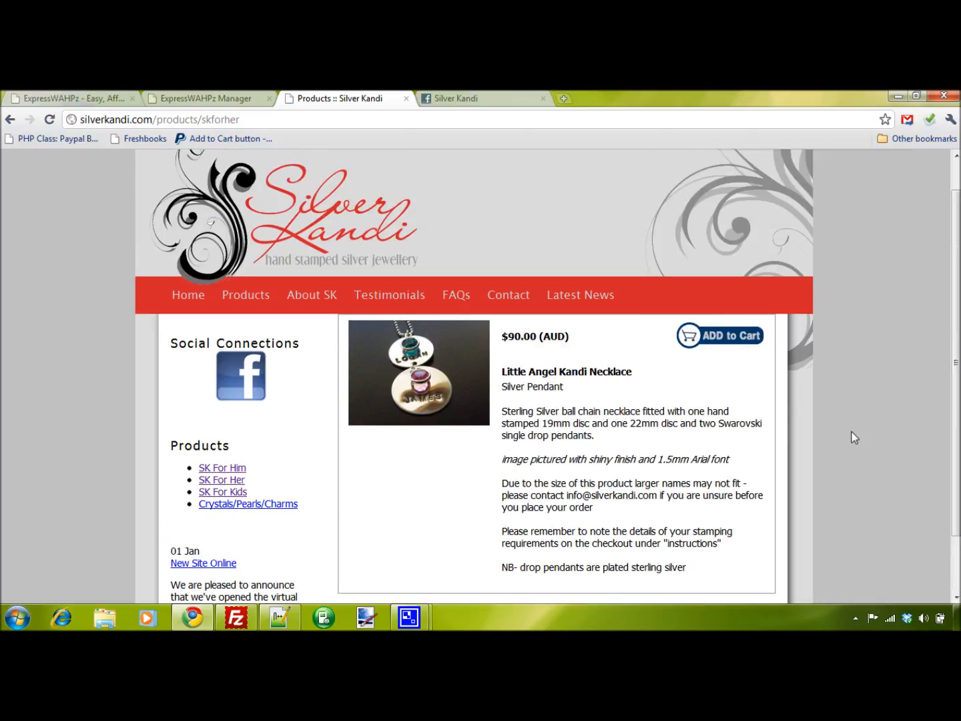
# Step: Add the Little Angel Kandi Necklace to the PayPal cart and set its quantity to 2
pyautogui.click(738, 377)
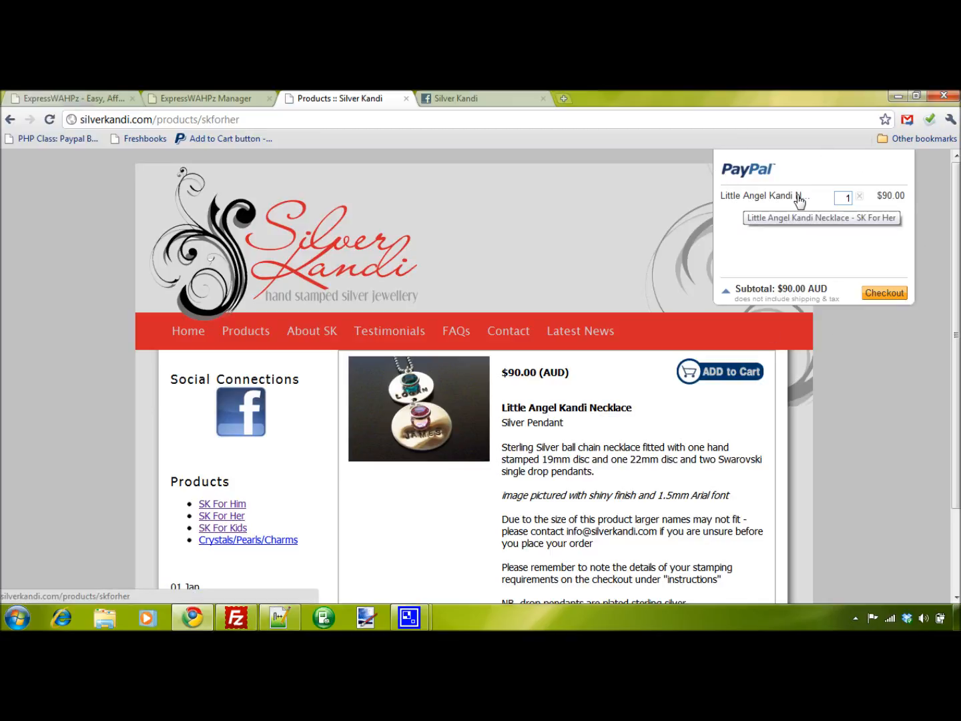
pyautogui.click(842, 196)
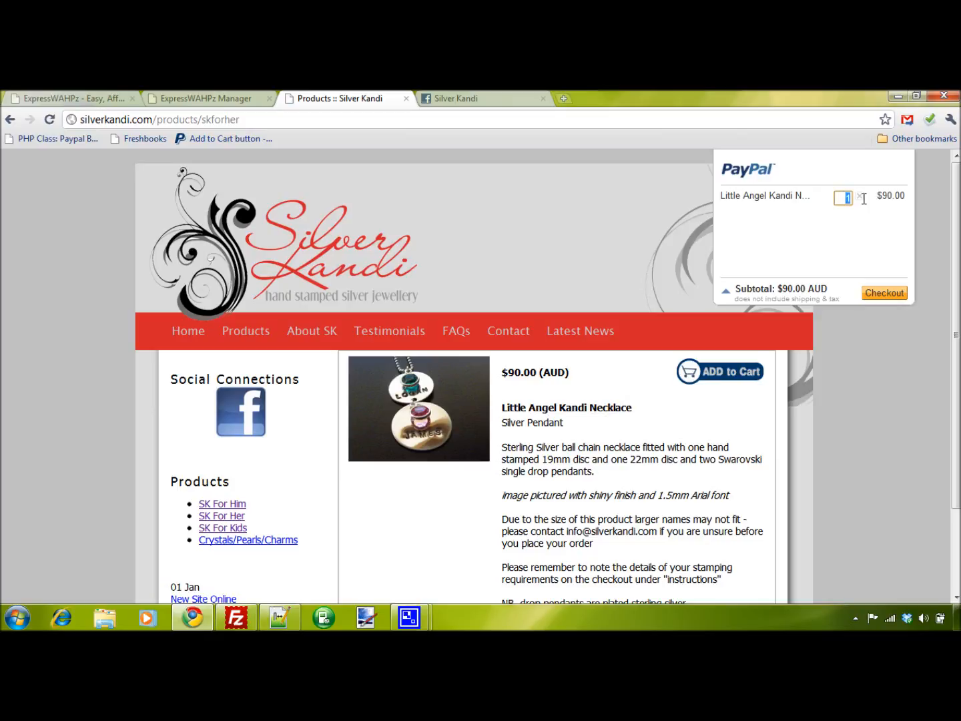
pyautogui.press('BackSpace')
pyautogui.write('2')
pyautogui.click(636, 428)
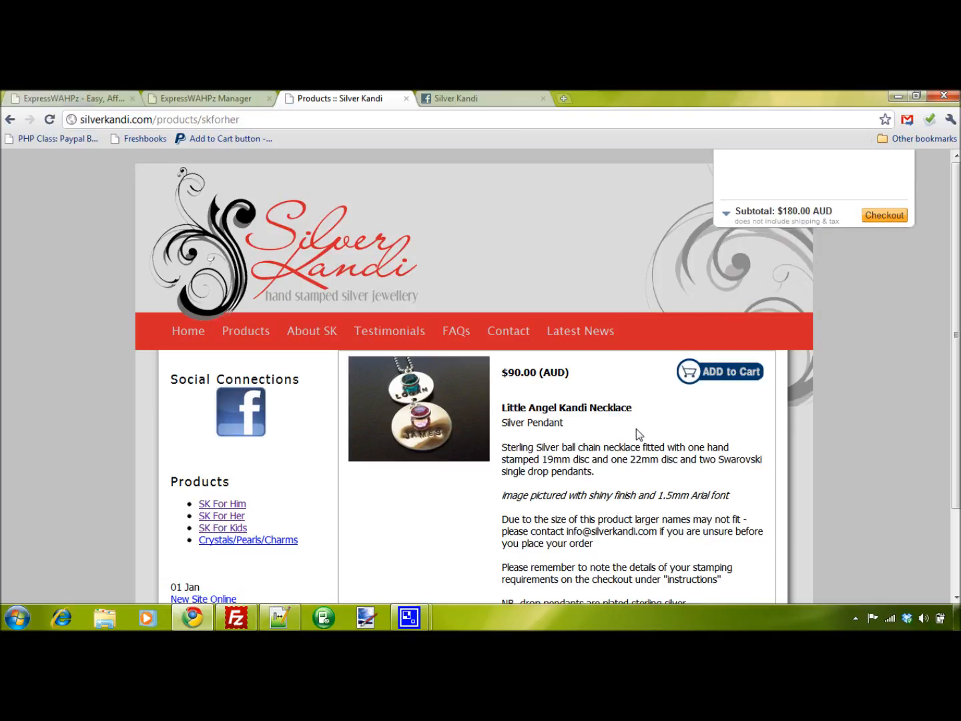
pyautogui.scroll(-1, 720, 508)
pyautogui.scroll(1, 717, 508)
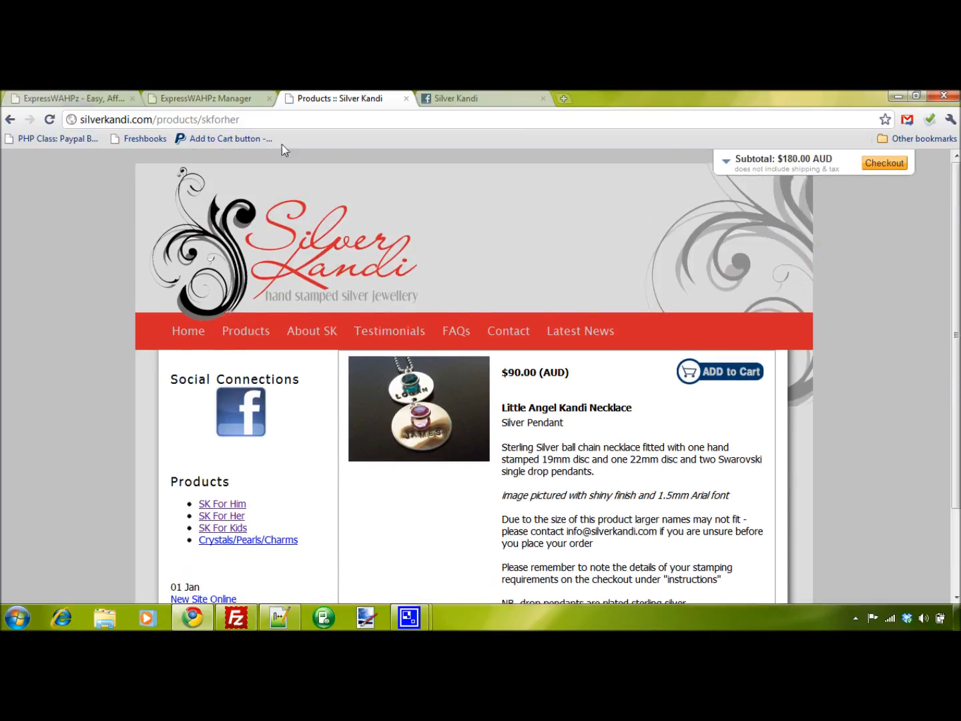
# Step: Return to the product items list in ExpressWAHPz Manager and start a new product
pyautogui.click(231, 100)
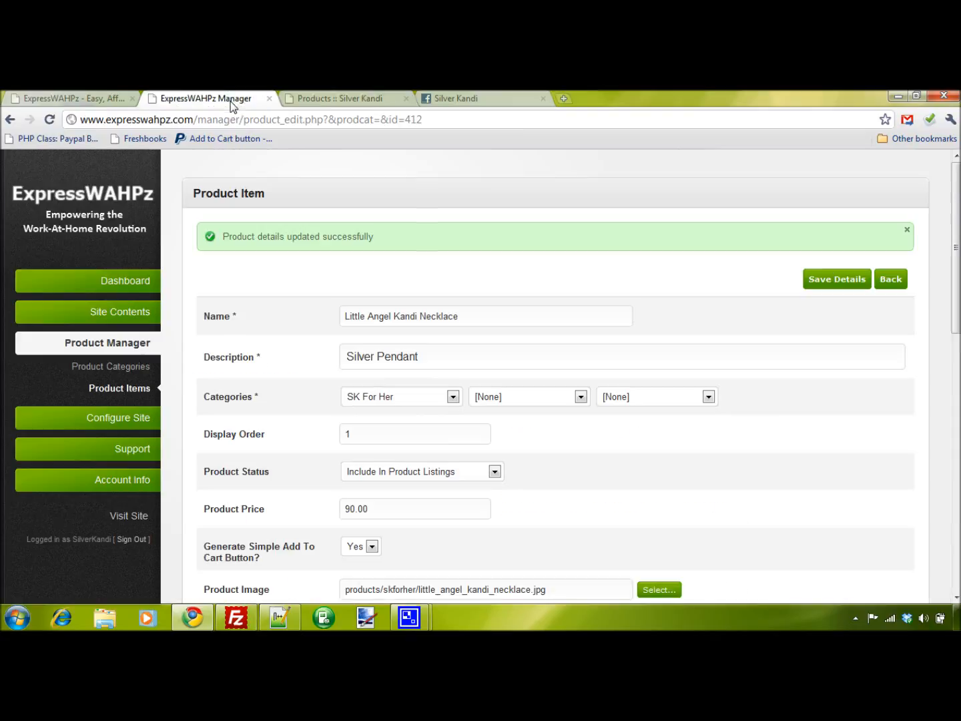
pyautogui.click(897, 287)
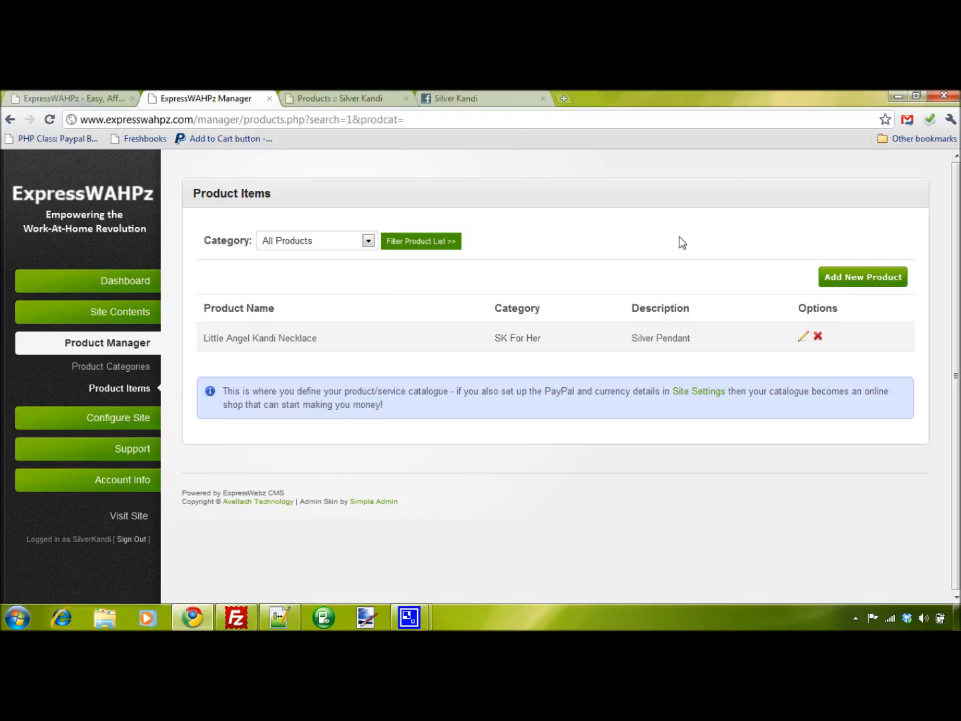
pyautogui.click(886, 286)
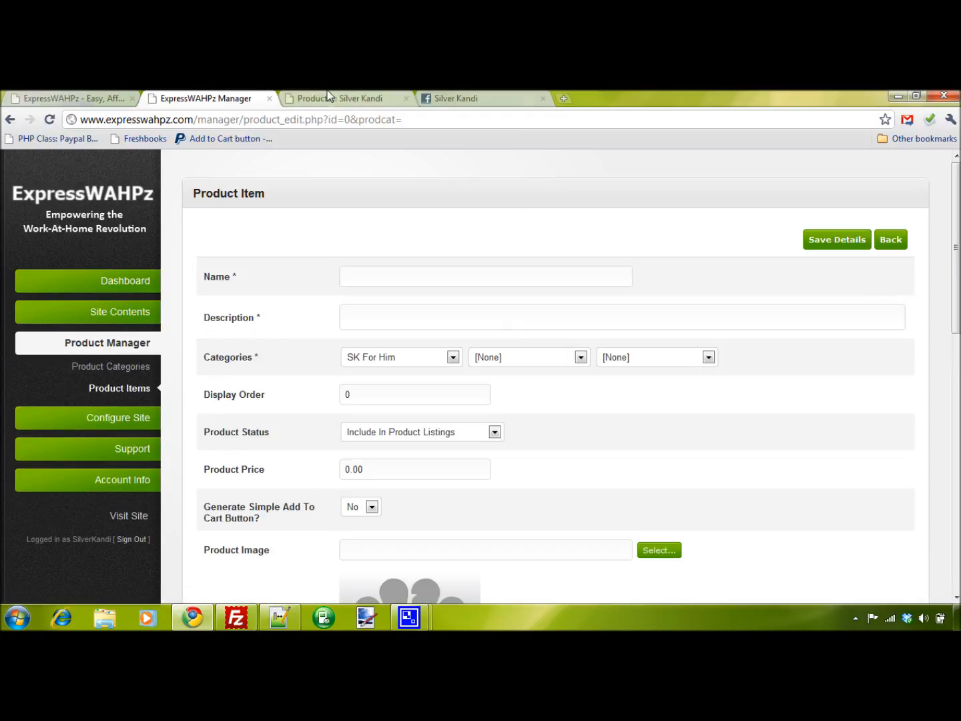
# Step: Open Kids Kuff Black in the Silver Kandi Facebook shop and copy its description without the disclaimer
pyautogui.click(451, 98)
pyautogui.scroll(1, 437, 407)
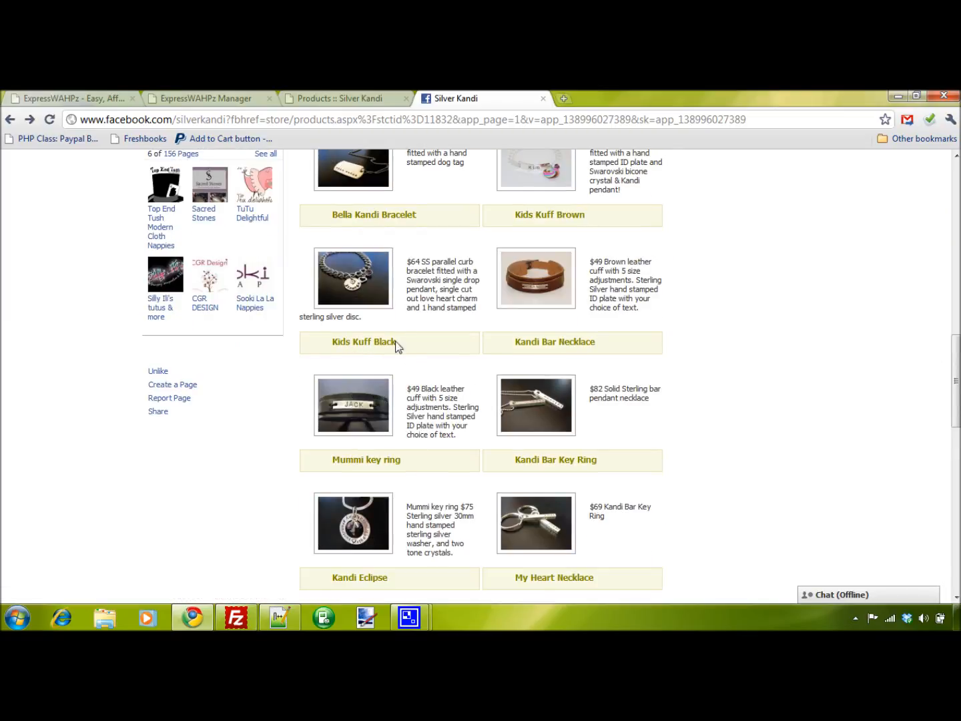
pyautogui.click(365, 411)
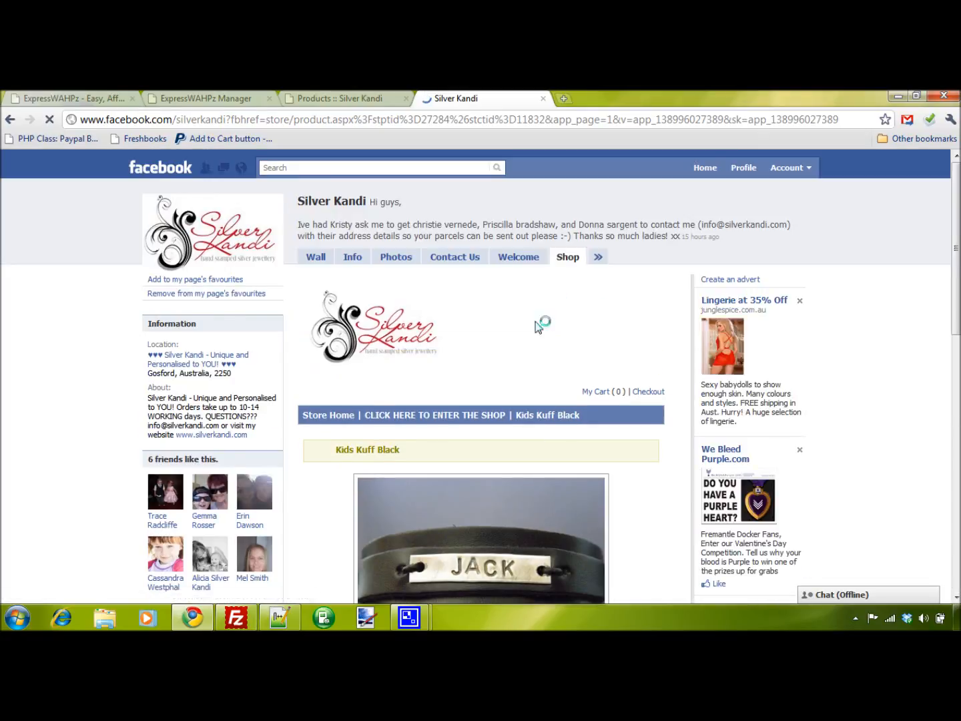
pyautogui.scroll(-7, 543, 328)
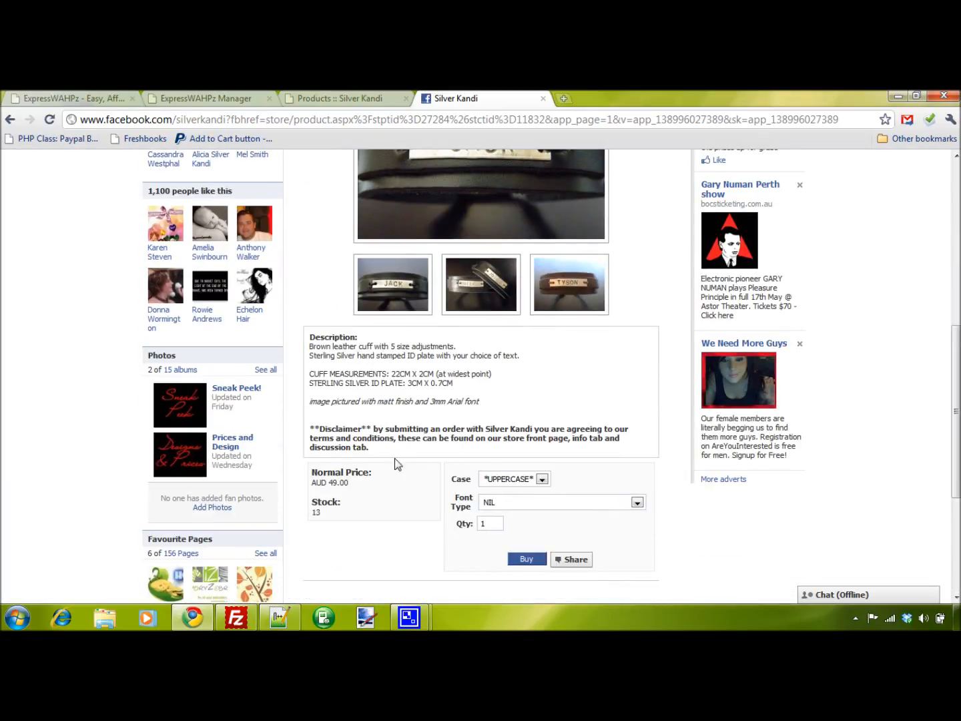
pyautogui.moveTo(485, 403); pyautogui.dragTo(309, 346)
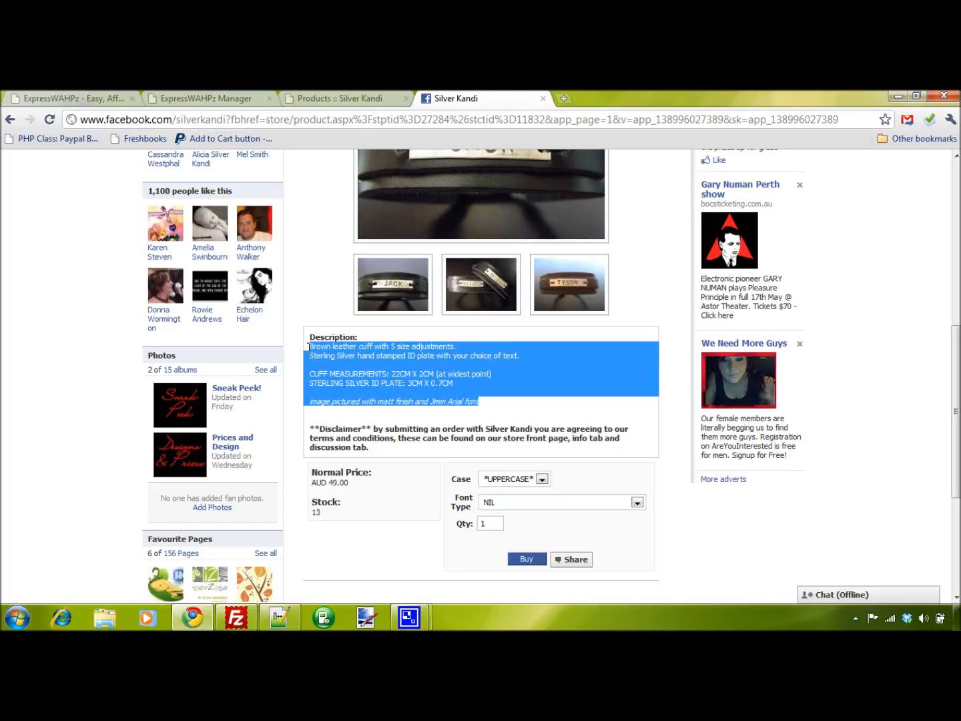
pyautogui.rightClick(329, 350)
pyautogui.click(360, 365)
pyautogui.scroll(3, 340, 491)
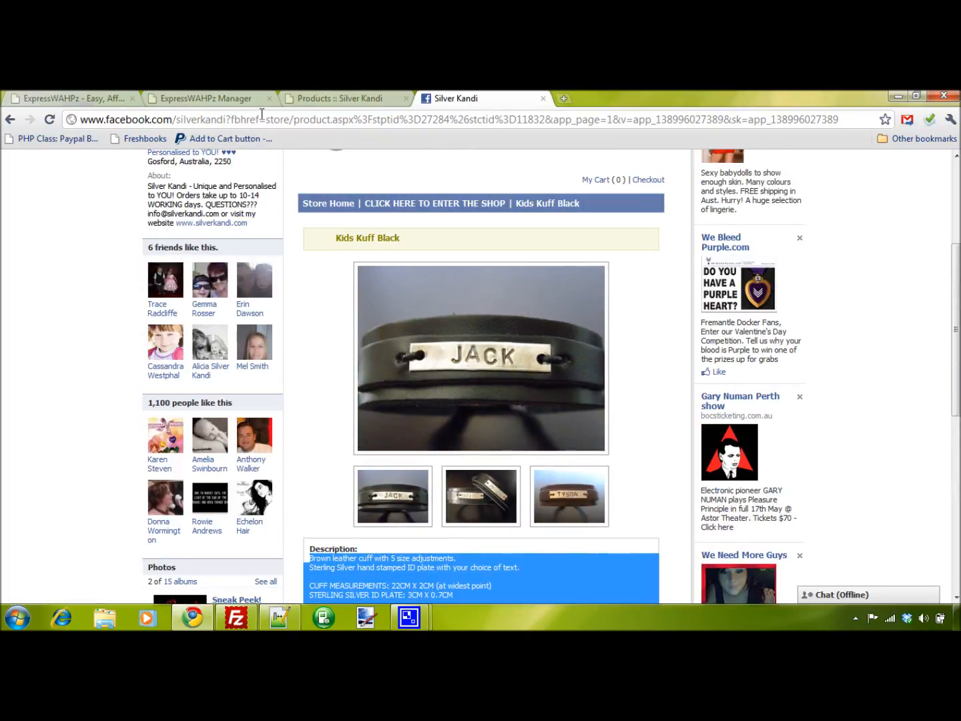
# Step: In ExpressWAHPz Manager, name the new product "Kids Kuff Black" and enter "Kids Leather Cuff" as its description
pyautogui.click(231, 100)
pyautogui.click(366, 278)
pyautogui.write('Kids Kuff Bl')
pyautogui.write('ack')
pyautogui.click(511, 309)
pyautogui.write('Kids Leather Cuff')
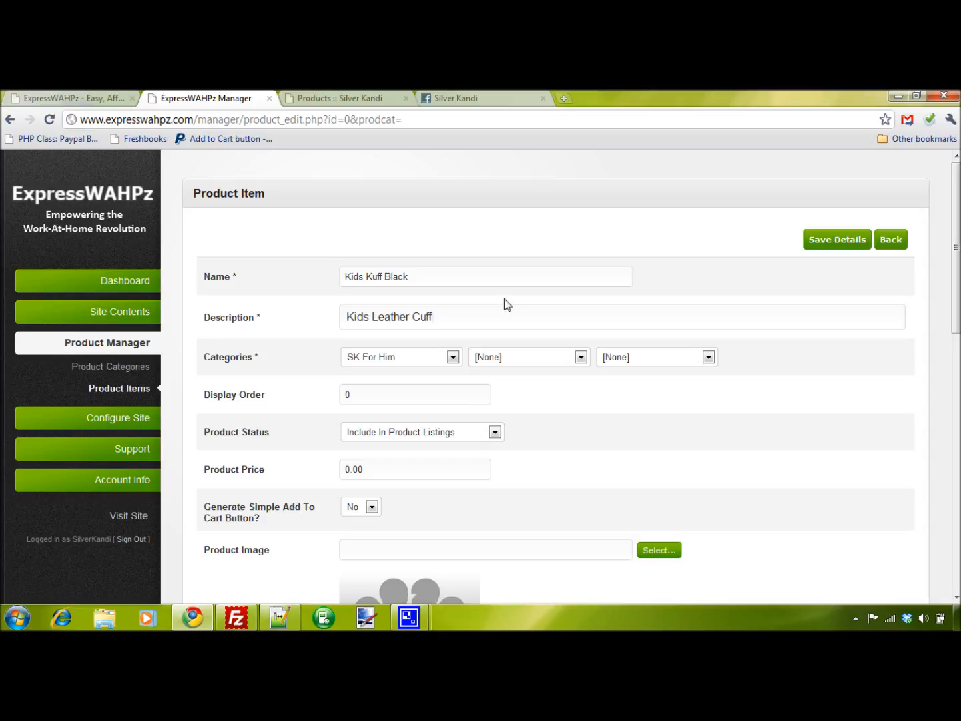
# Step: Assign the product to the SK For Kids category and set its display order to 1
pyautogui.click(393, 358)
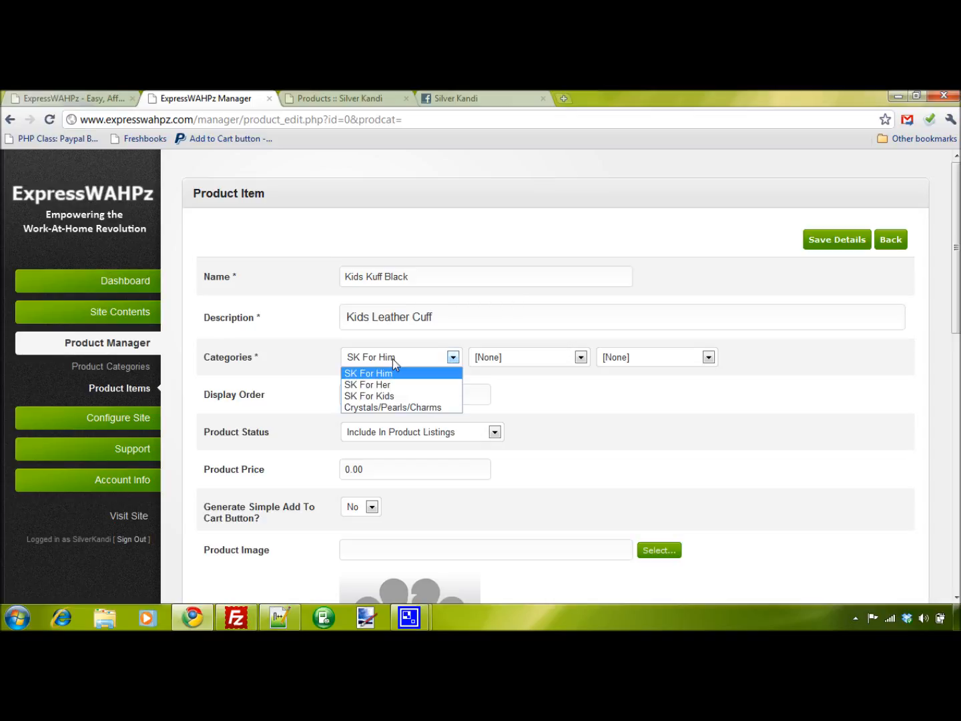
pyautogui.click(389, 396)
pyautogui.click(387, 394)
pyautogui.press('BackSpace')
pyautogui.write('1')
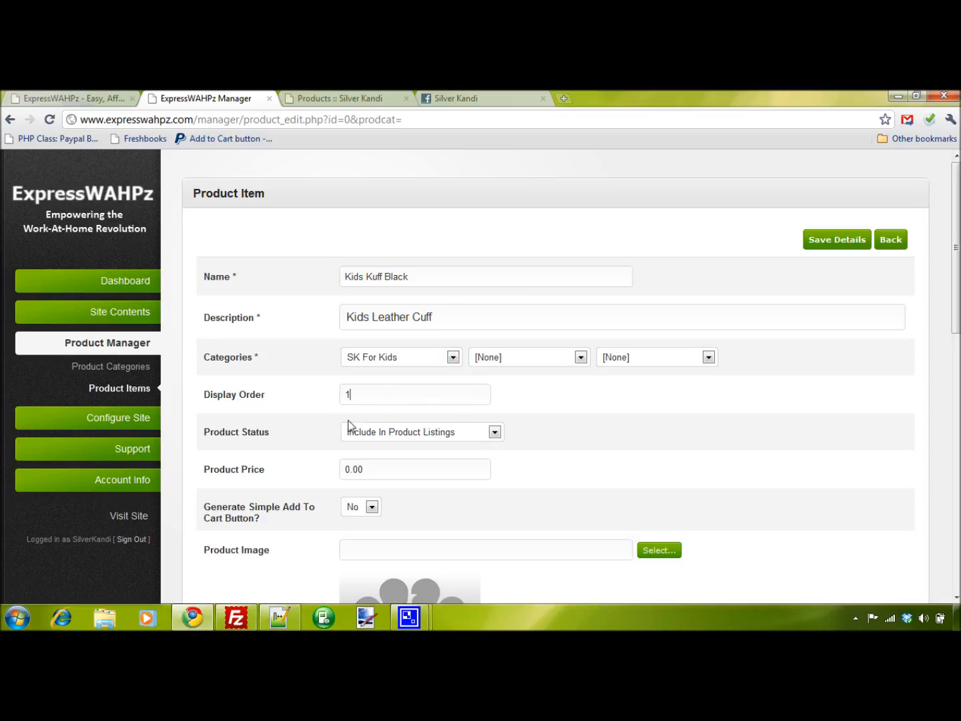
# Step: Set the product price to 49 and choose Yes for generating a simple Add To Cart button
pyautogui.click(429, 432)
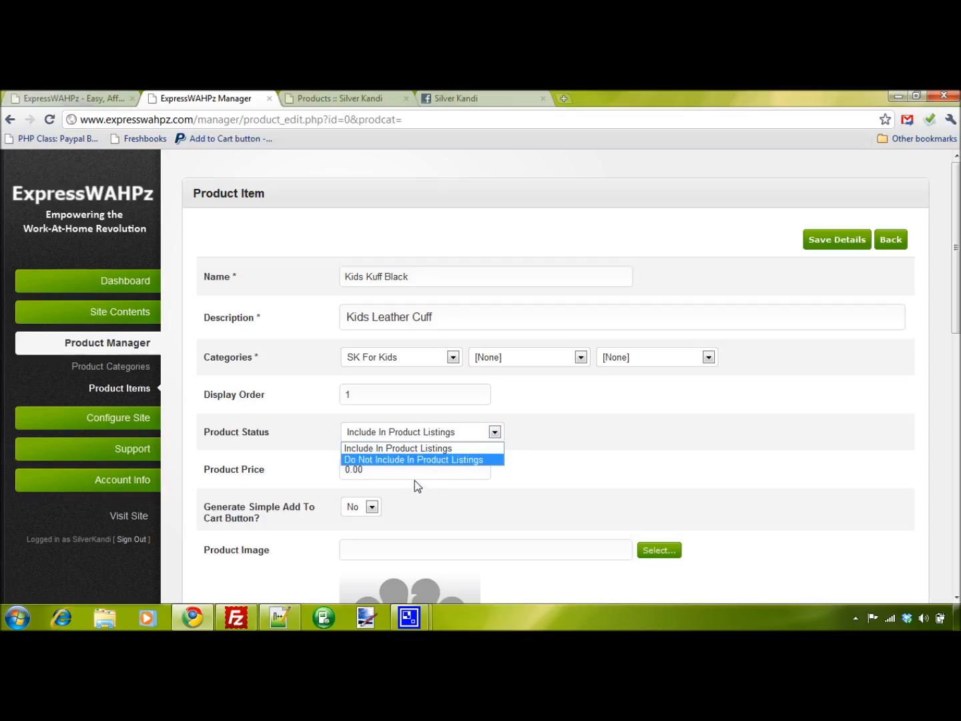
pyautogui.click(416, 482)
pyautogui.doubleClick(441, 460)
pyautogui.write('49')
pyautogui.click(372, 508)
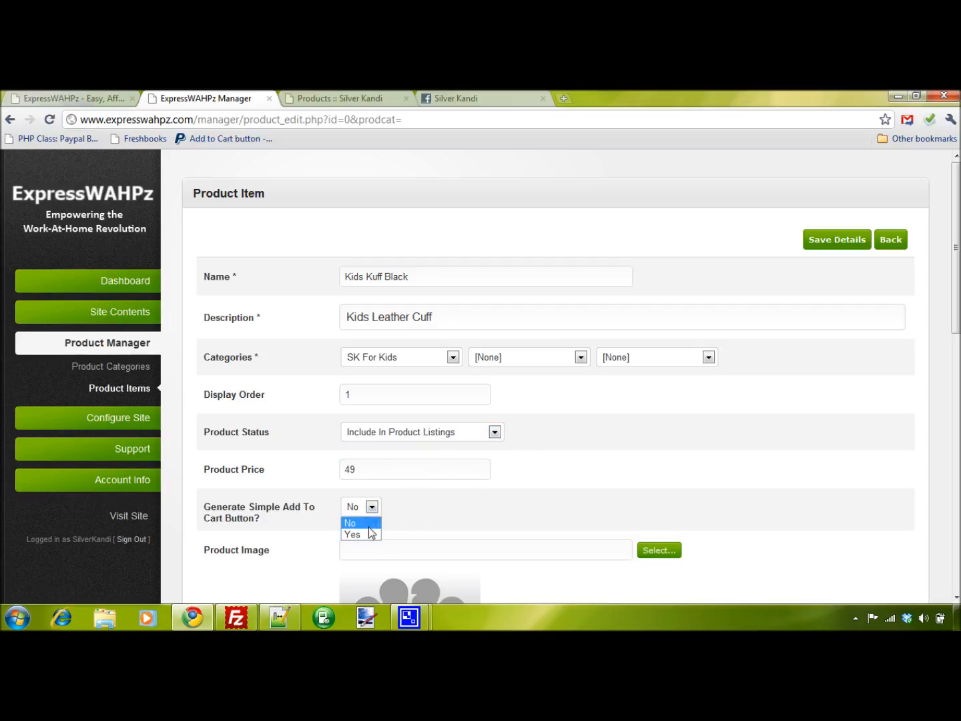
# Step: Upload Kids_Kuff_Black.jpg to the skforkids folder inside products and select it as the product image
pyautogui.click(658, 551)
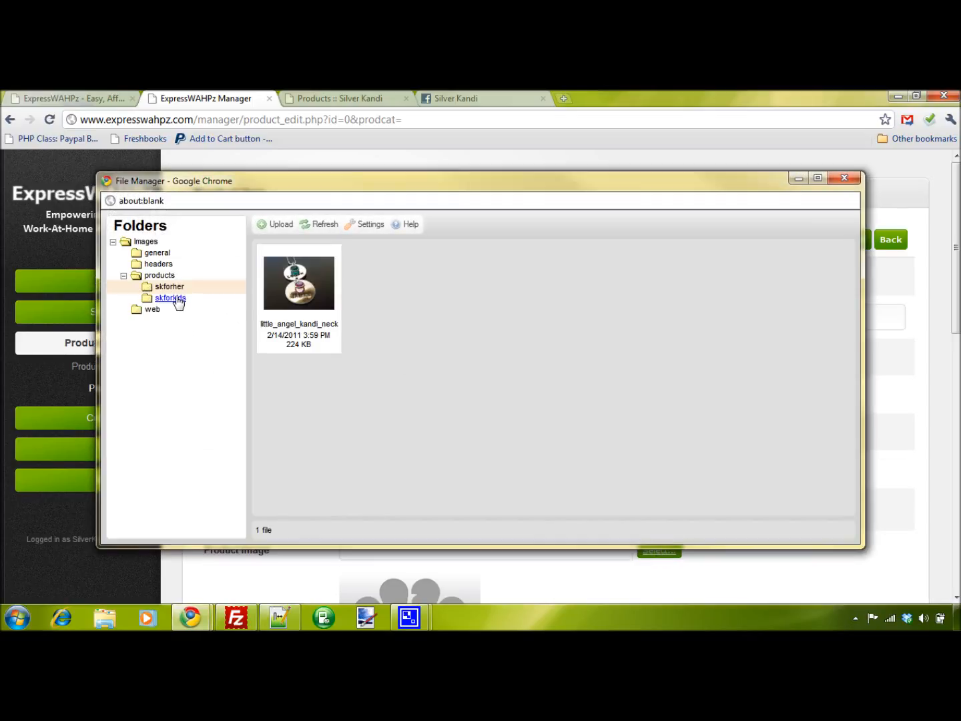
pyautogui.click(175, 298)
pyautogui.click(280, 223)
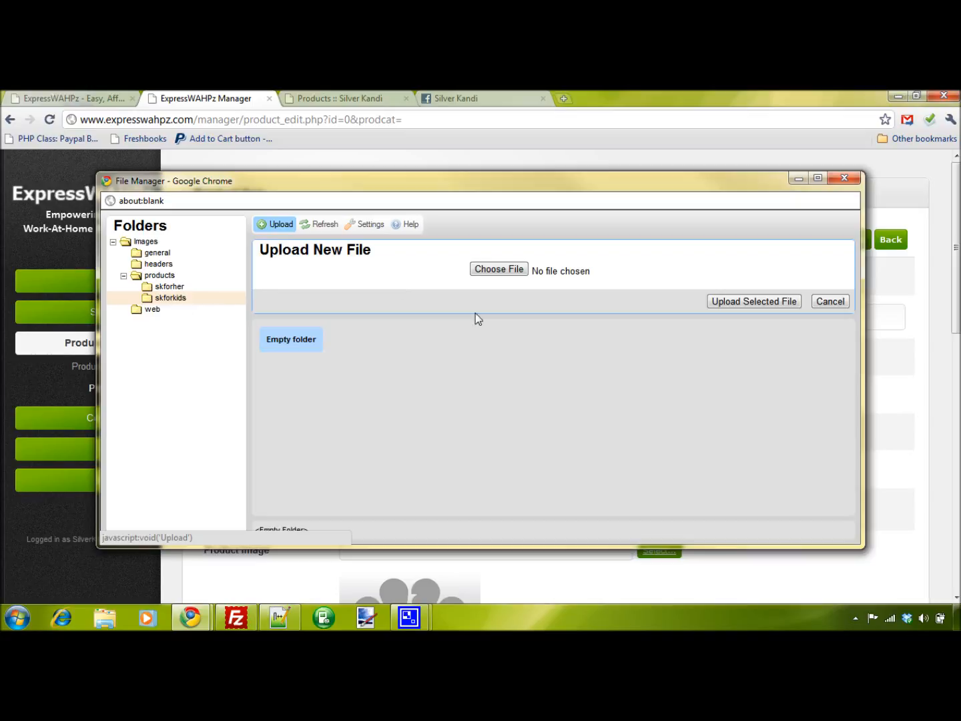
pyautogui.click(500, 269)
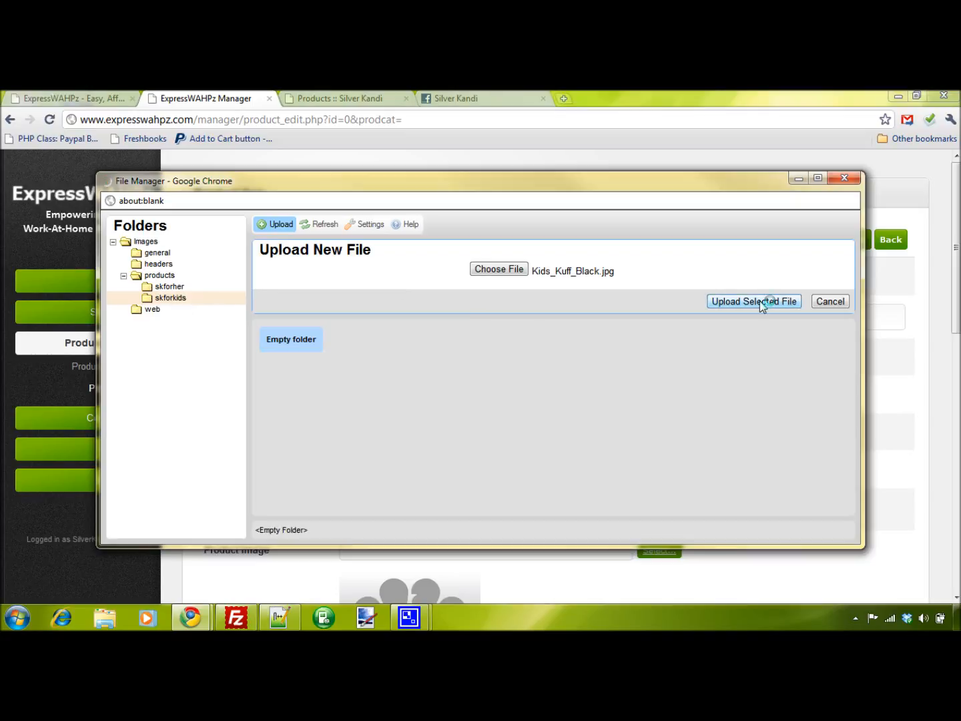
pyautogui.click(762, 302)
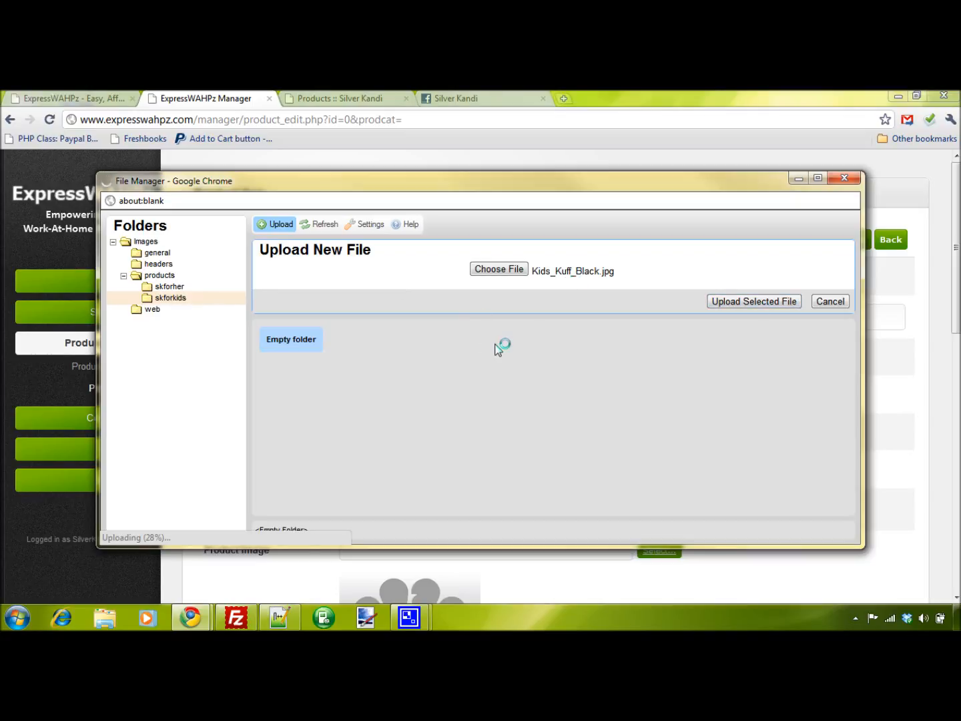
pyautogui.click(305, 285)
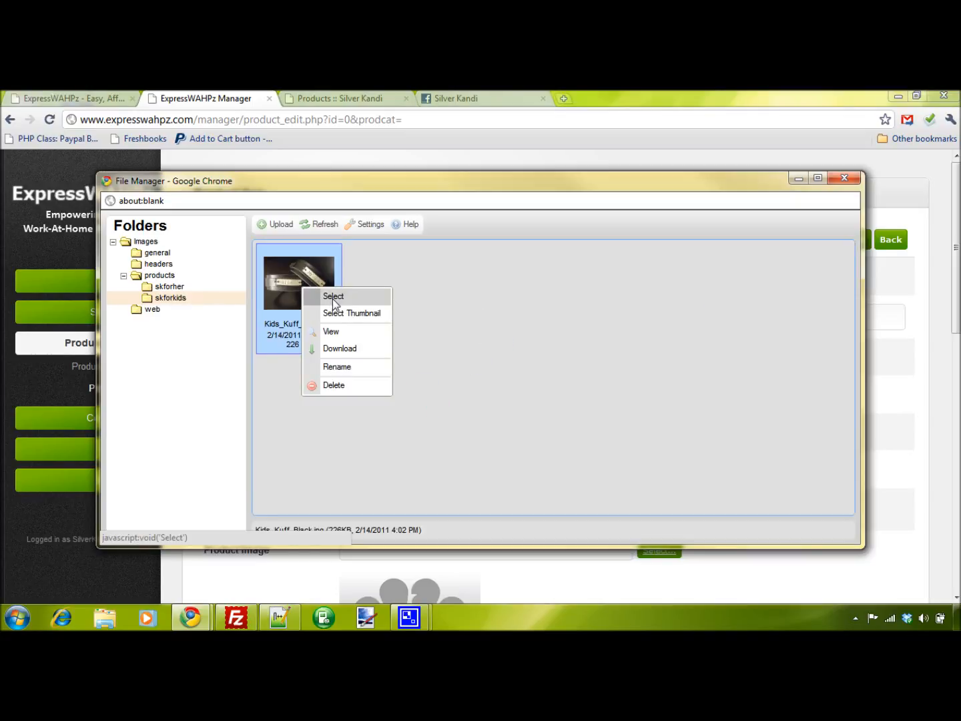
pyautogui.click(333, 297)
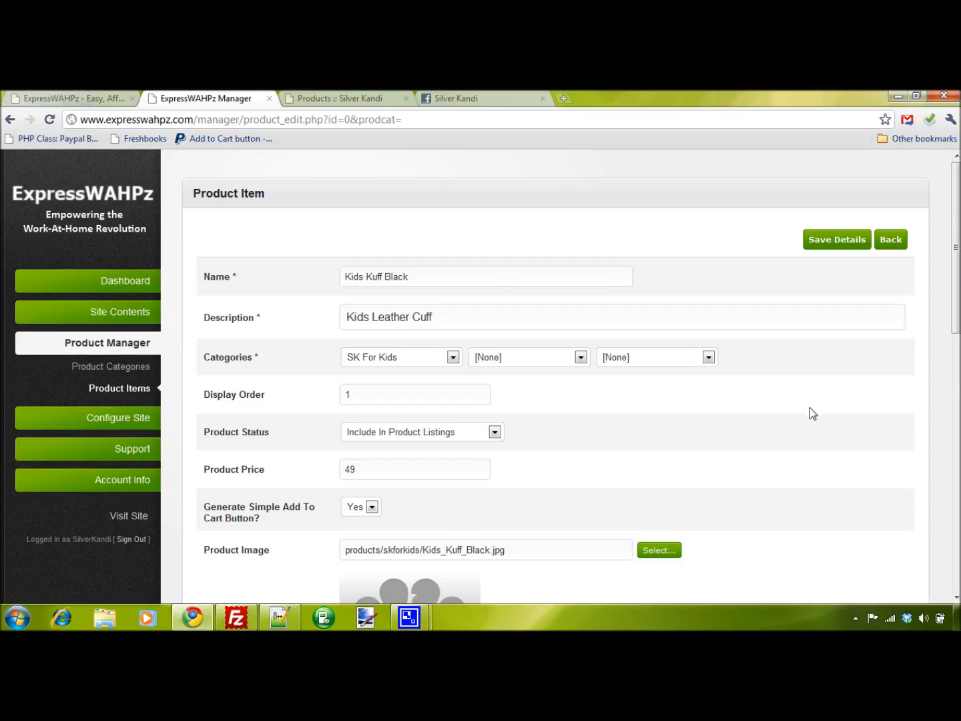
# Step: Paste the copied leather cuff description into the Product Details editor and save the product
pyautogui.scroll(-3, 820, 408)
pyautogui.scroll(-2, 823, 411)
pyautogui.click(436, 521)
pyautogui.write('Brown leather cuff with 5 size adjustments. Sterling Silver hand stamped ID plate with your choice of text.  CUFF MEASUREMENTS: 22CM X 2CM (at widest point) STERLING SILVER ID PLATE: 3CM X 0.7CM  image pictured with matt finish and 3mm Arial font')
pyautogui.scroll(-4, 611, 500)
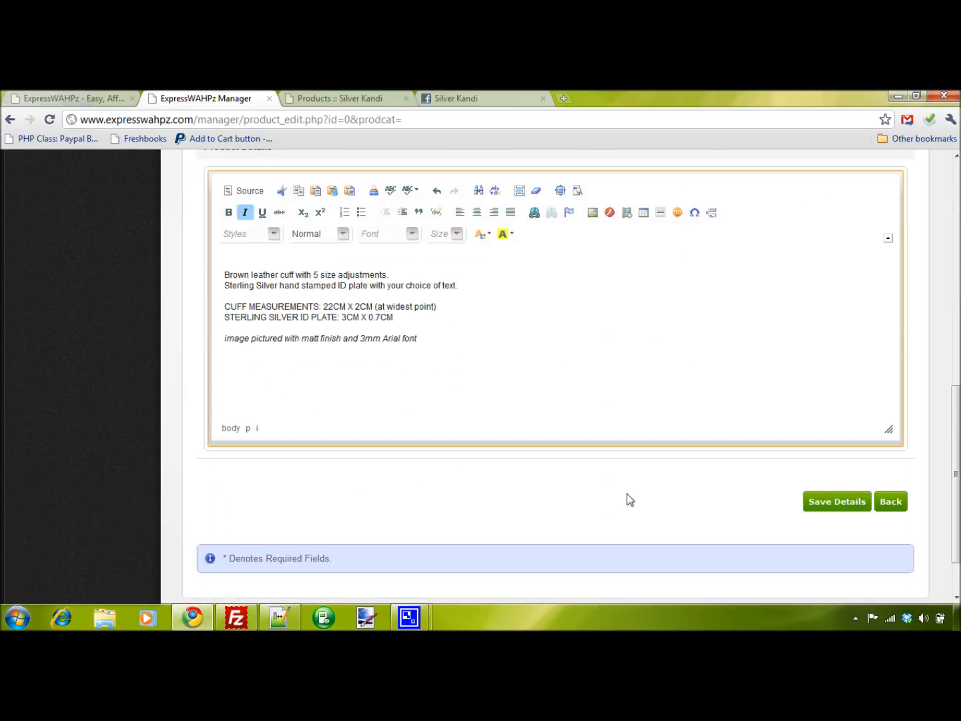
pyautogui.click(839, 437)
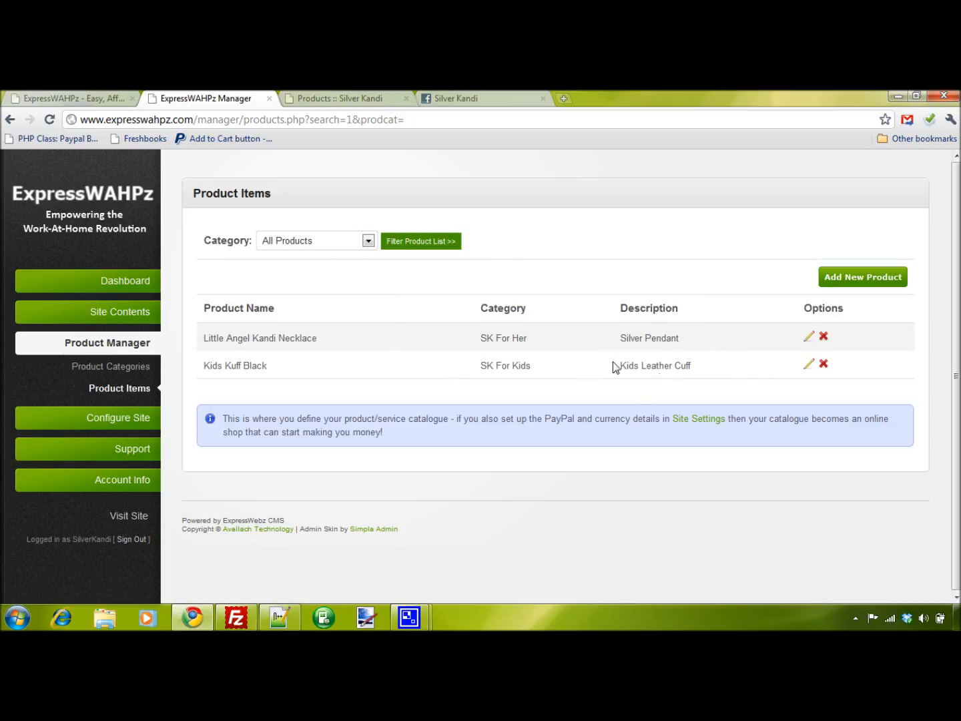
# Step: View the Kids Kuff Black listing on the Silver Kandi site's SK For Kids page
pyautogui.click(341, 96)
pyautogui.scroll(-1, 441, 269)
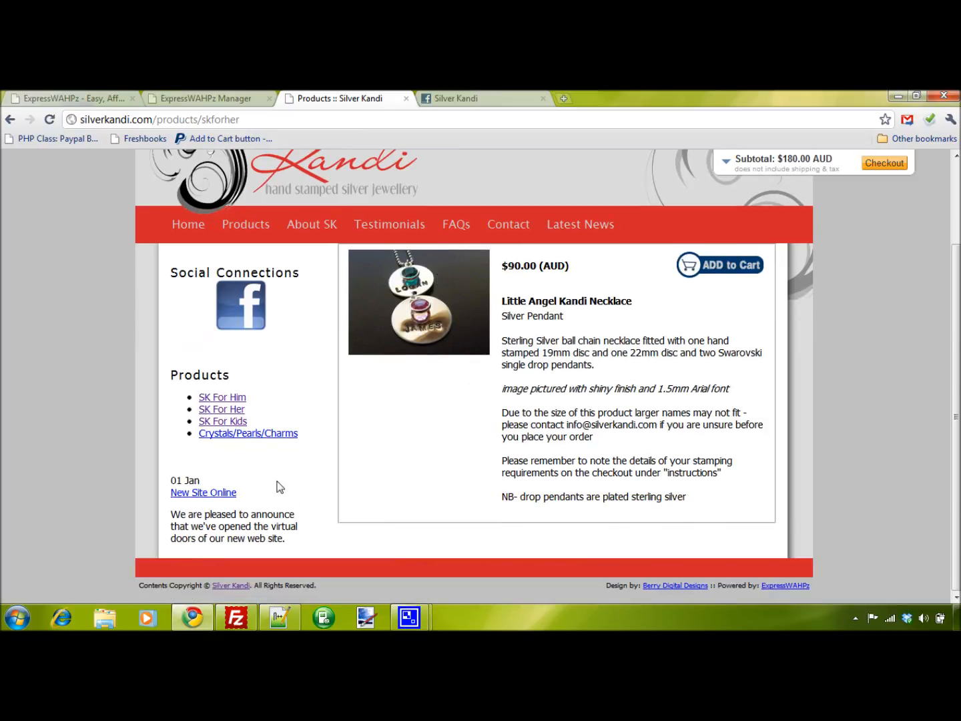
pyautogui.click(296, 435)
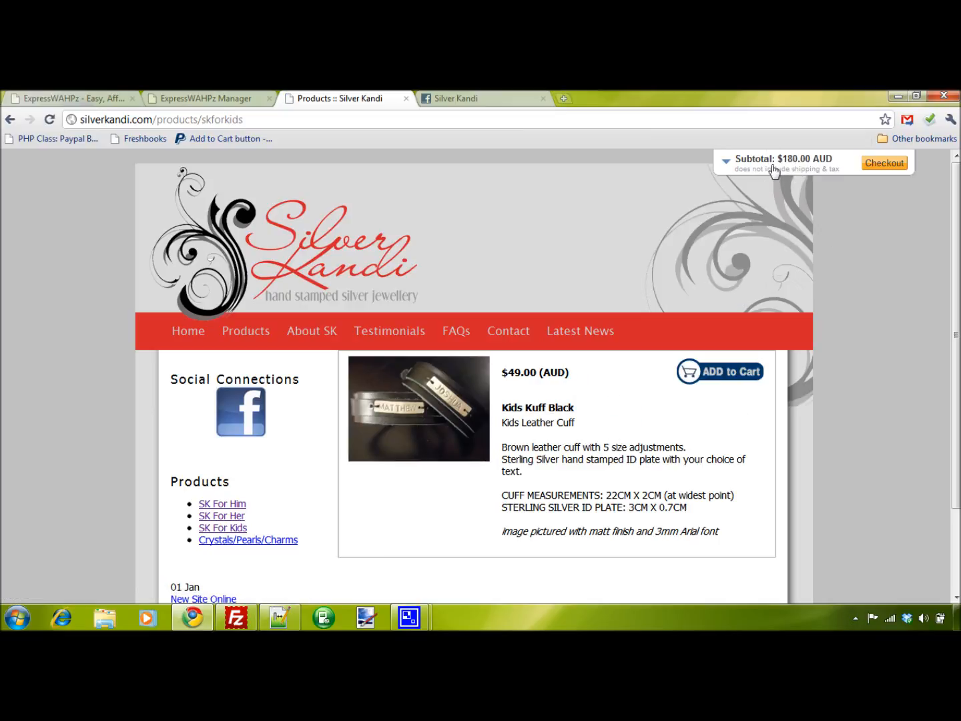
pyautogui.scroll(-3, 617, 406)
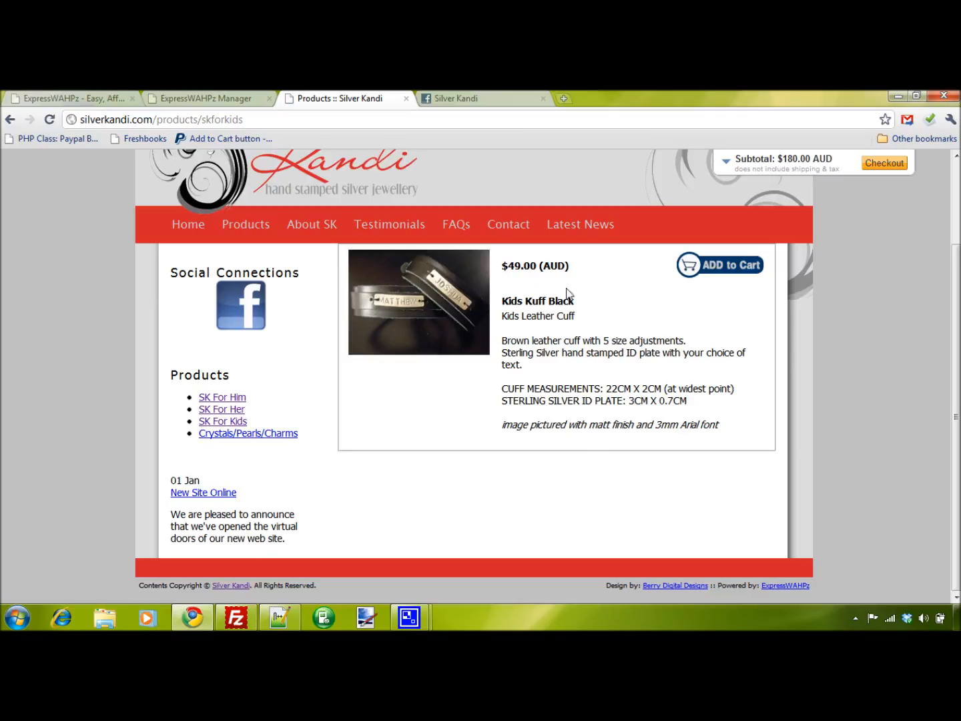
# Step: Add Kids Kuff Black to the PayPal cart and go back to the Silver Kandi home page
pyautogui.click(733, 265)
pyautogui.click(204, 238)
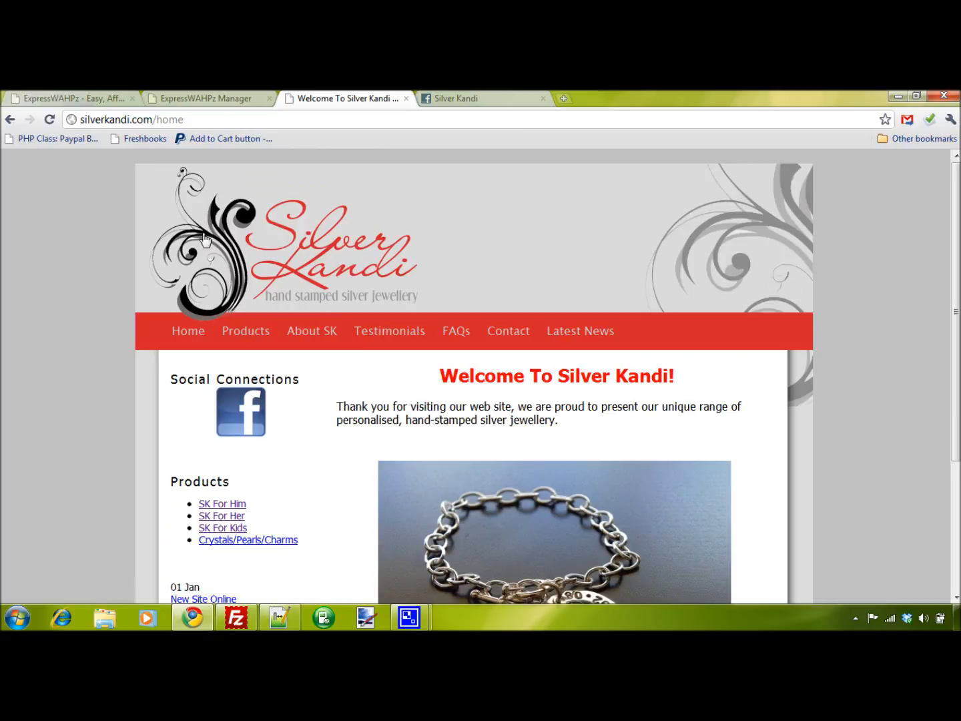
pyautogui.scroll(-2, 510, 265)
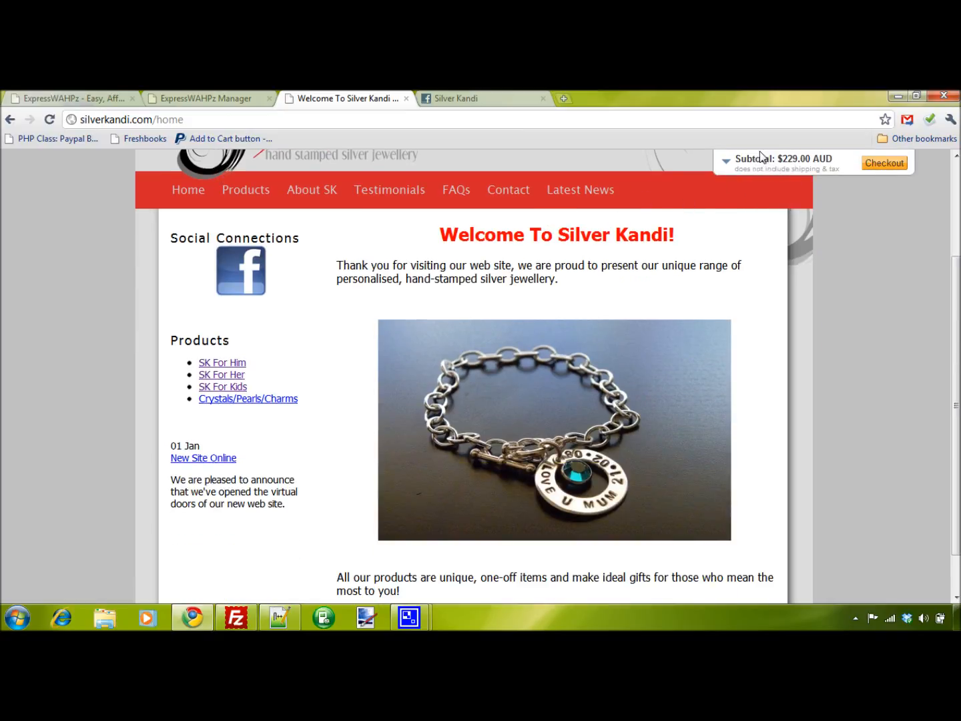
# Step: View the Silver Kandi site's Latest News and Testimonials pages, ending on the SK For Her products page
pyautogui.click(580, 189)
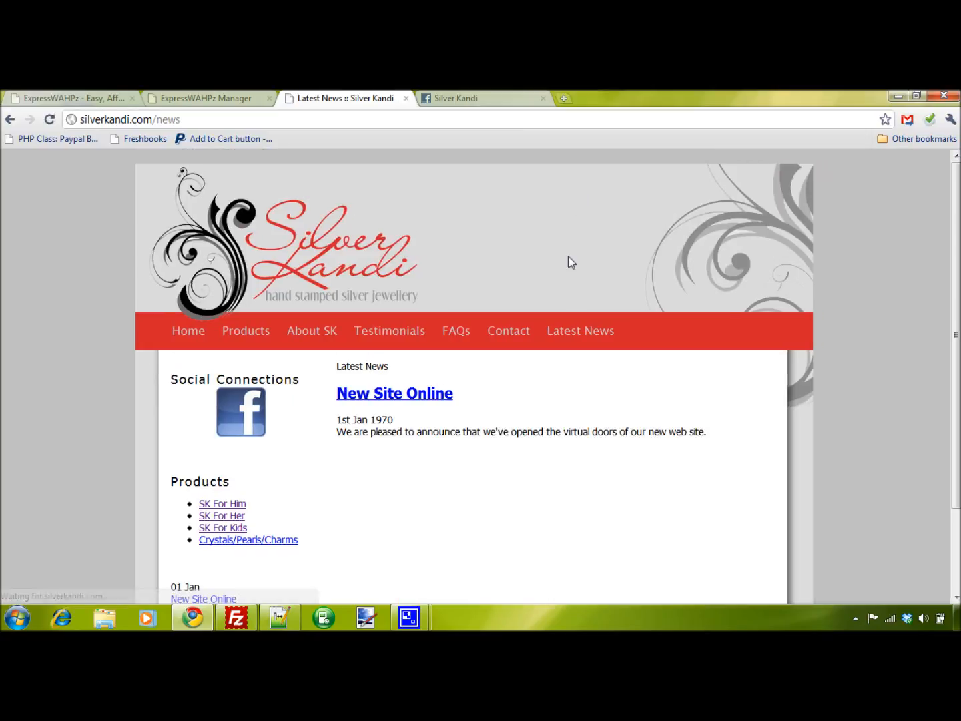
pyautogui.scroll(-3, 561, 267)
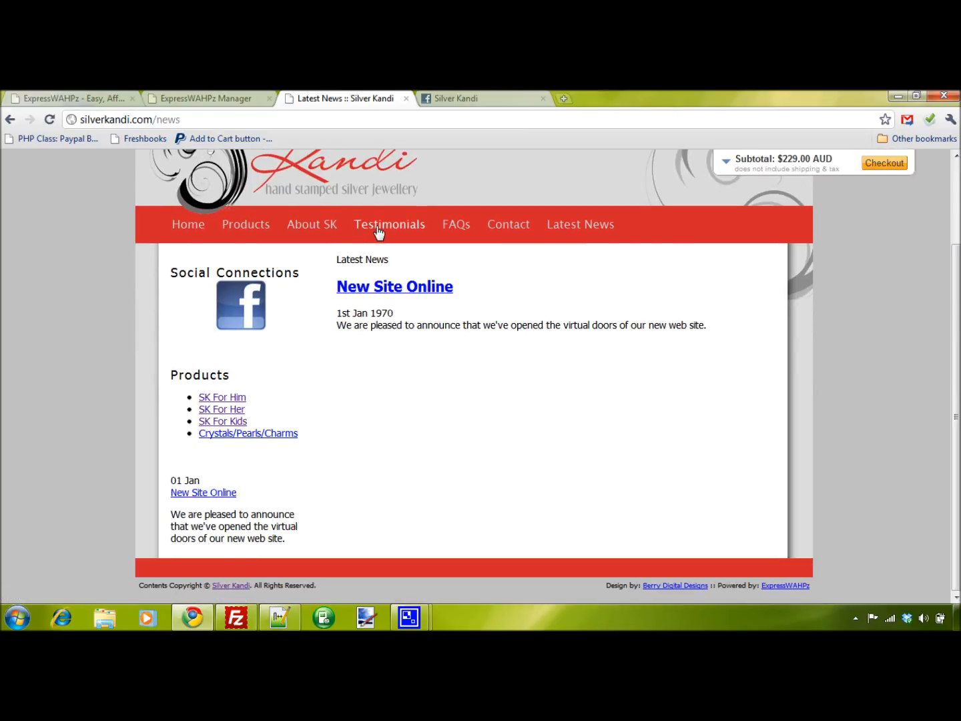
pyautogui.click(379, 231)
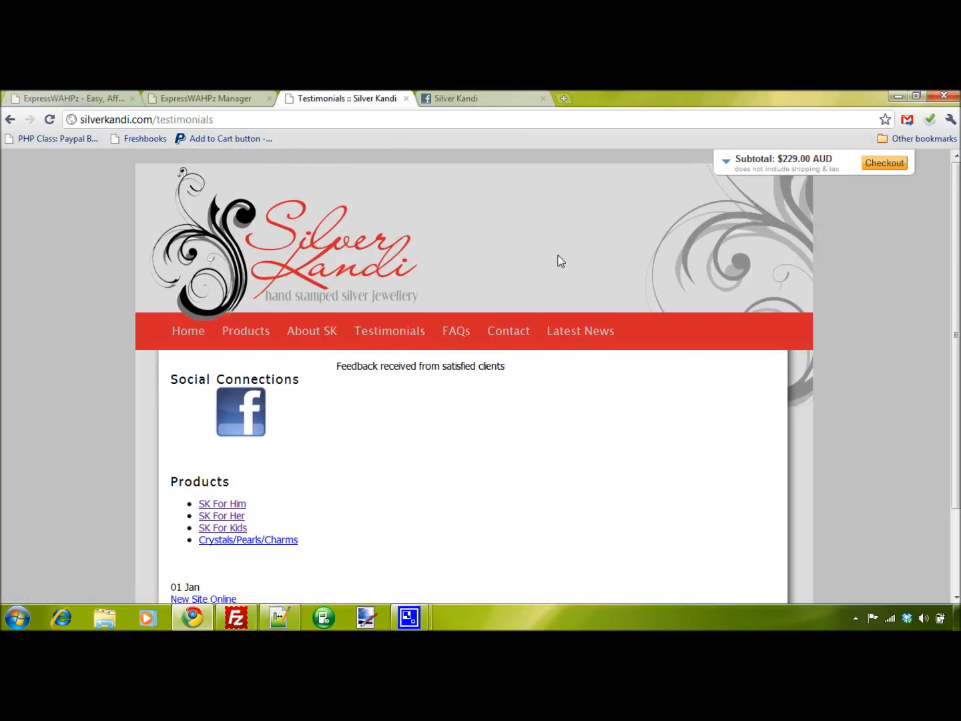
pyautogui.scroll(-3, 557, 261)
pyautogui.scroll(3, 552, 281)
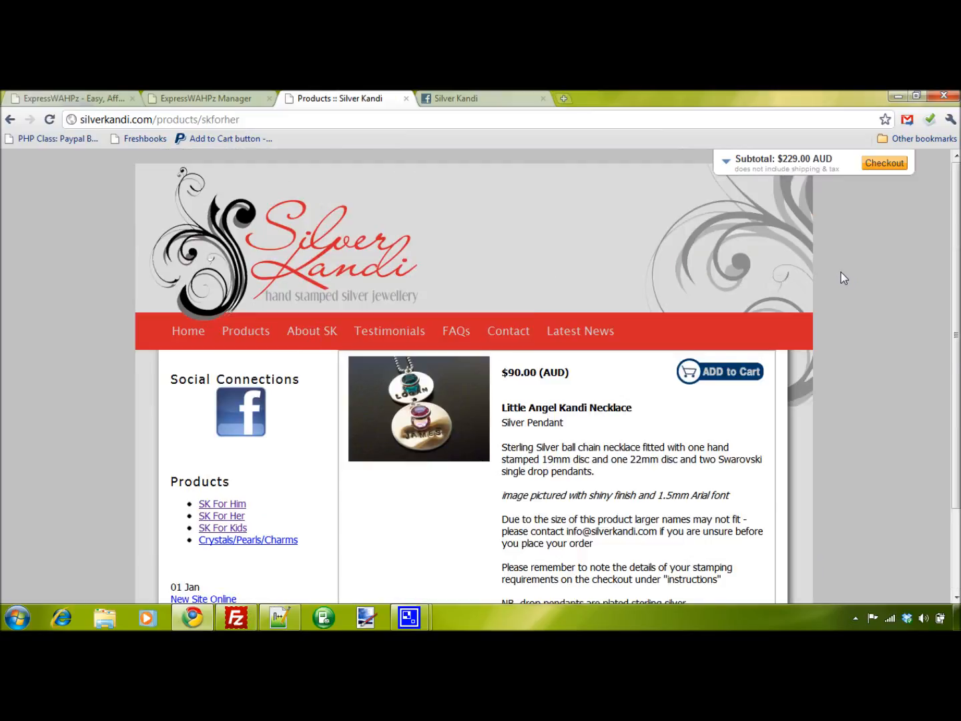
# Step: Remove the Little Angel Kandi Necklace from the PayPal cart and collapse the cart
pyautogui.click(728, 164)
pyautogui.click(844, 217)
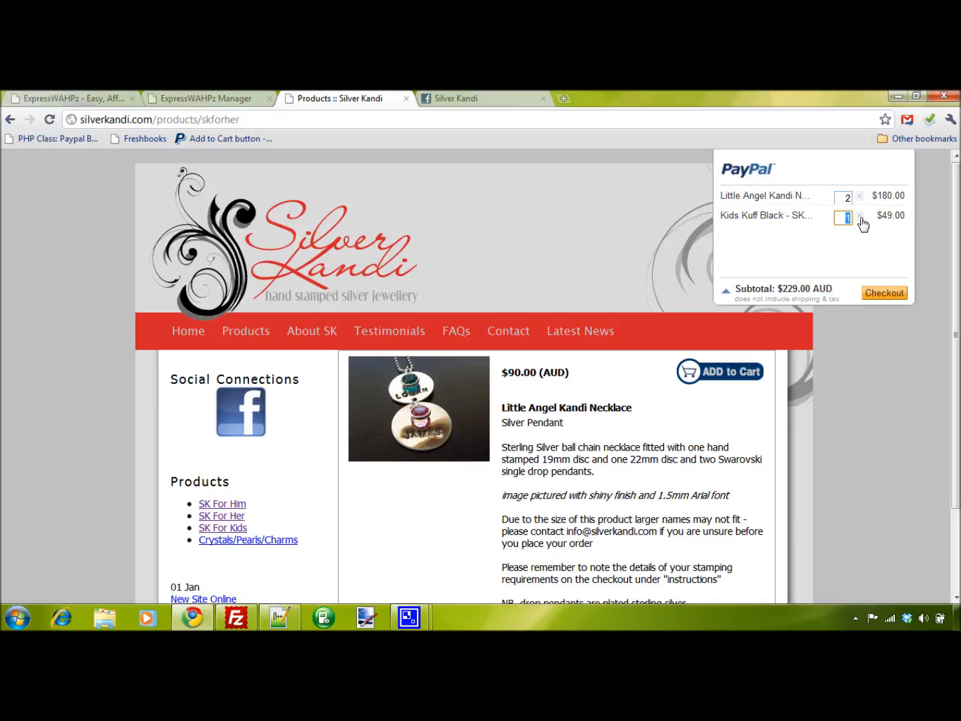
pyautogui.click(859, 197)
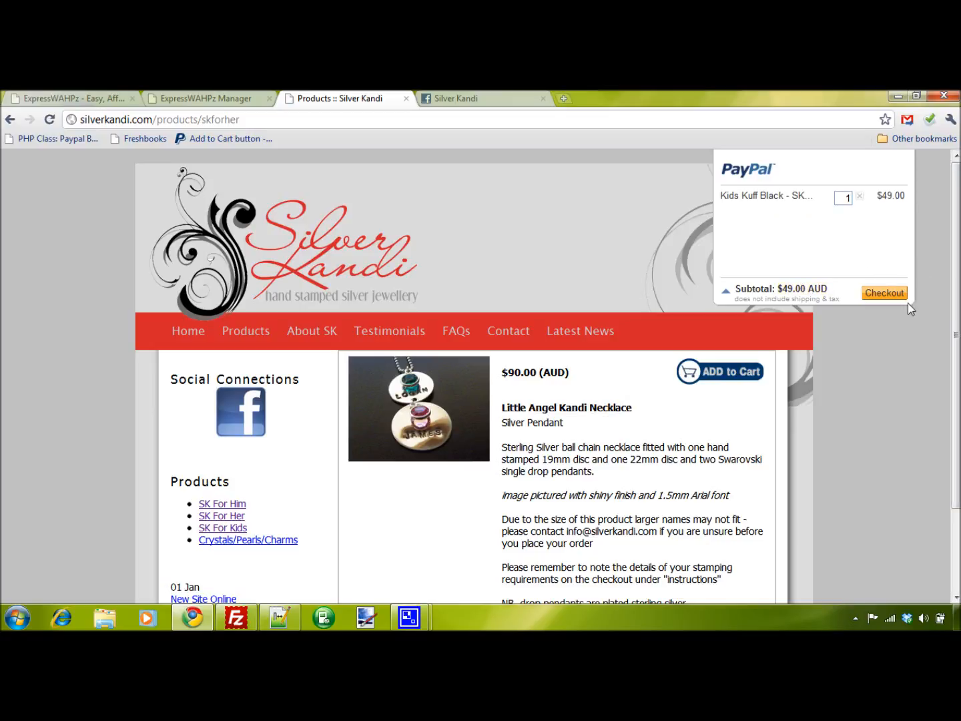
pyautogui.click(725, 292)
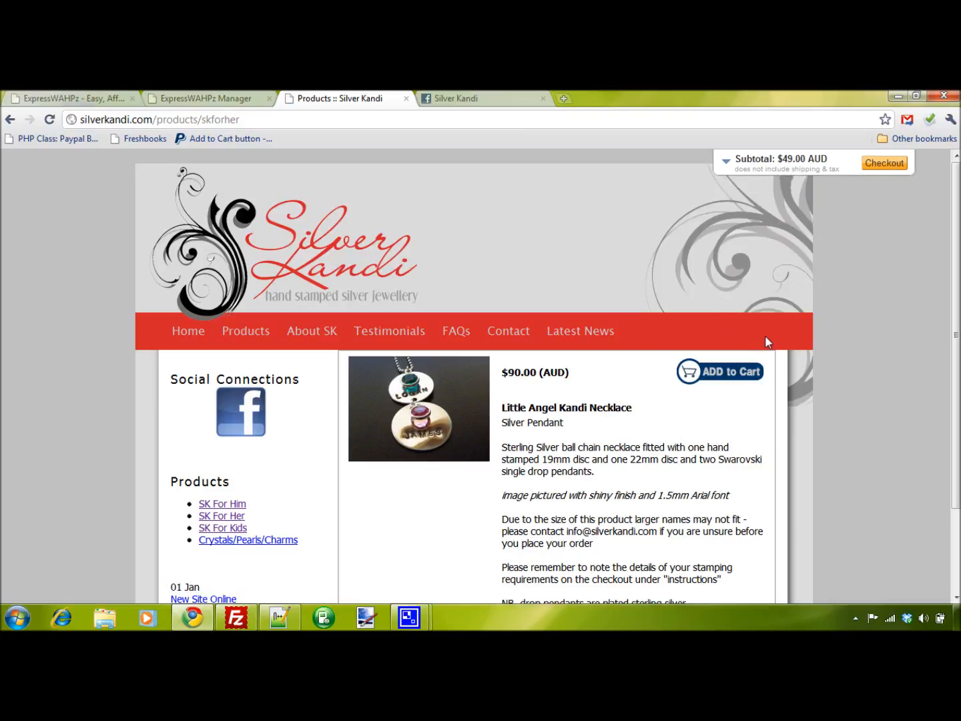
pyautogui.scroll(-1, 622, 430)
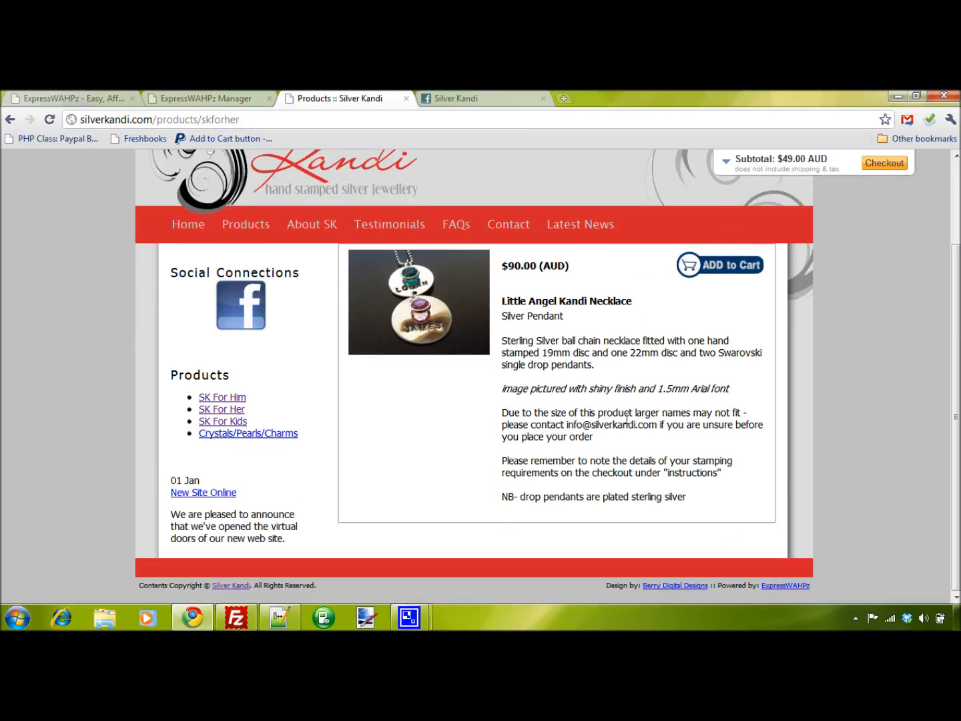
# Step: Switch to ExpressWAHPz Manager and filter the product items by category, first SK For Her and then SK For Kids
pyautogui.click(243, 99)
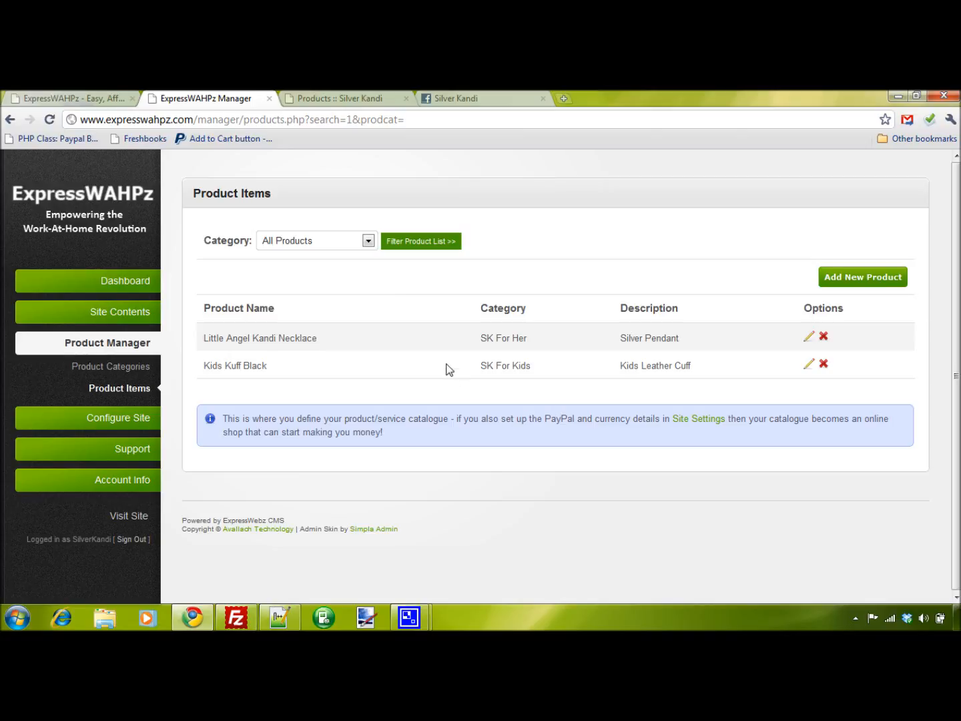
pyautogui.click(369, 241)
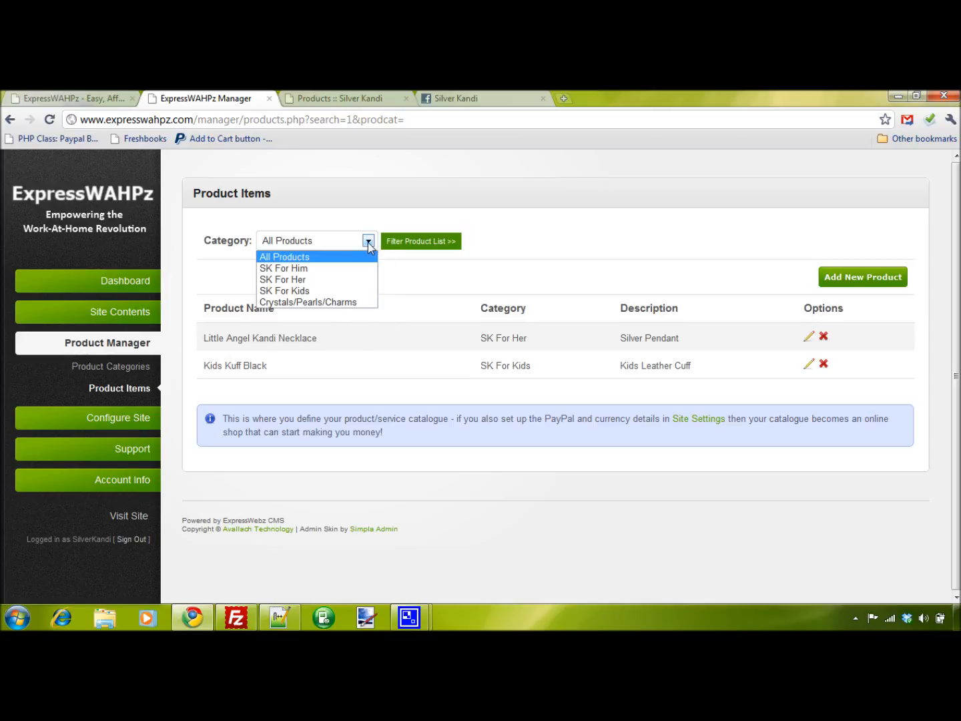
pyautogui.click(343, 285)
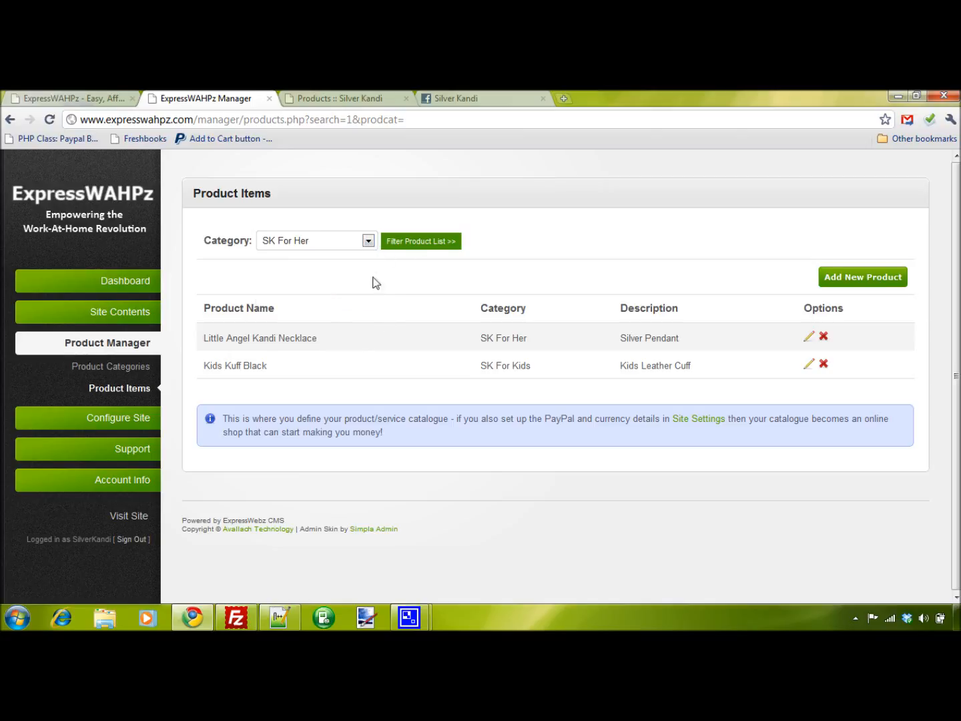
pyautogui.click(428, 244)
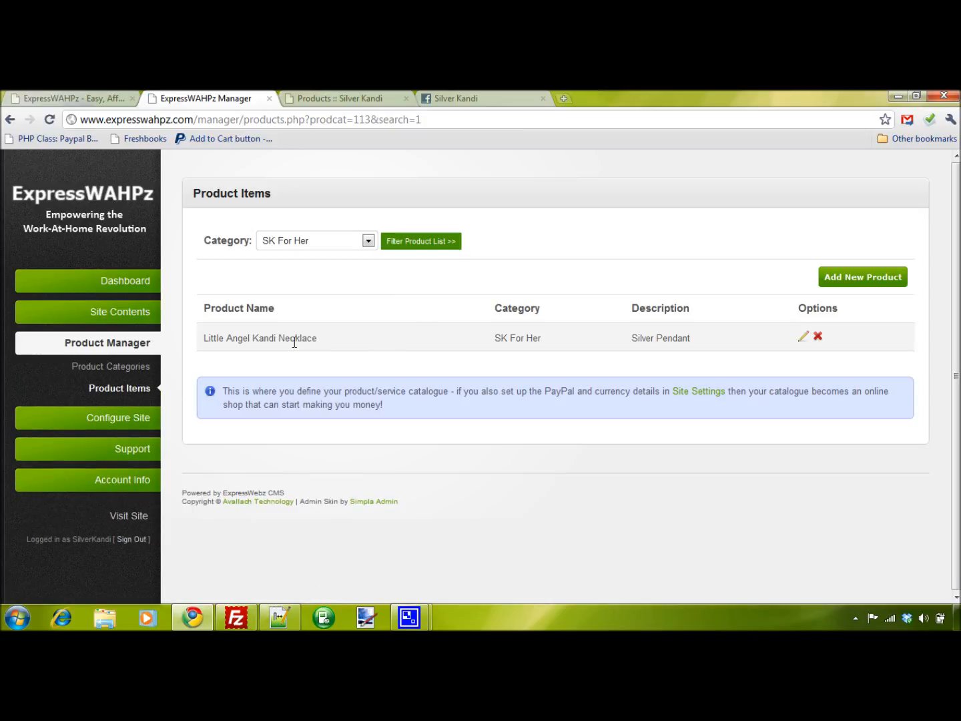
pyautogui.click(328, 245)
pyautogui.click(332, 291)
pyautogui.click(419, 240)
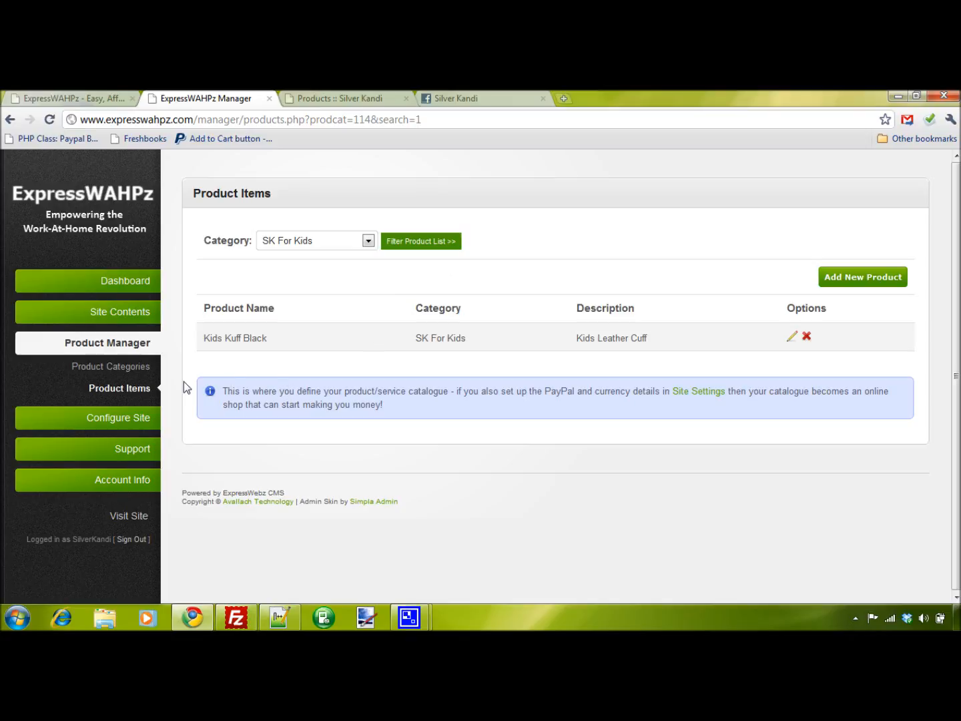
# Step: View the Product Categories list and switch to the ExpressWAHPz home page
pyautogui.click(120, 368)
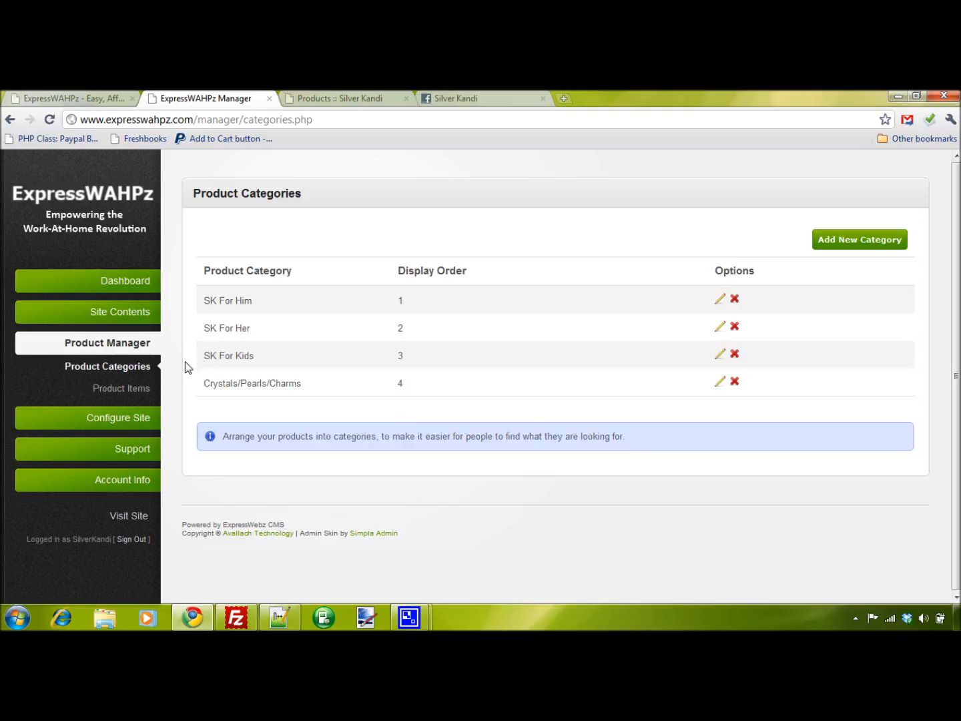
pyautogui.click(82, 99)
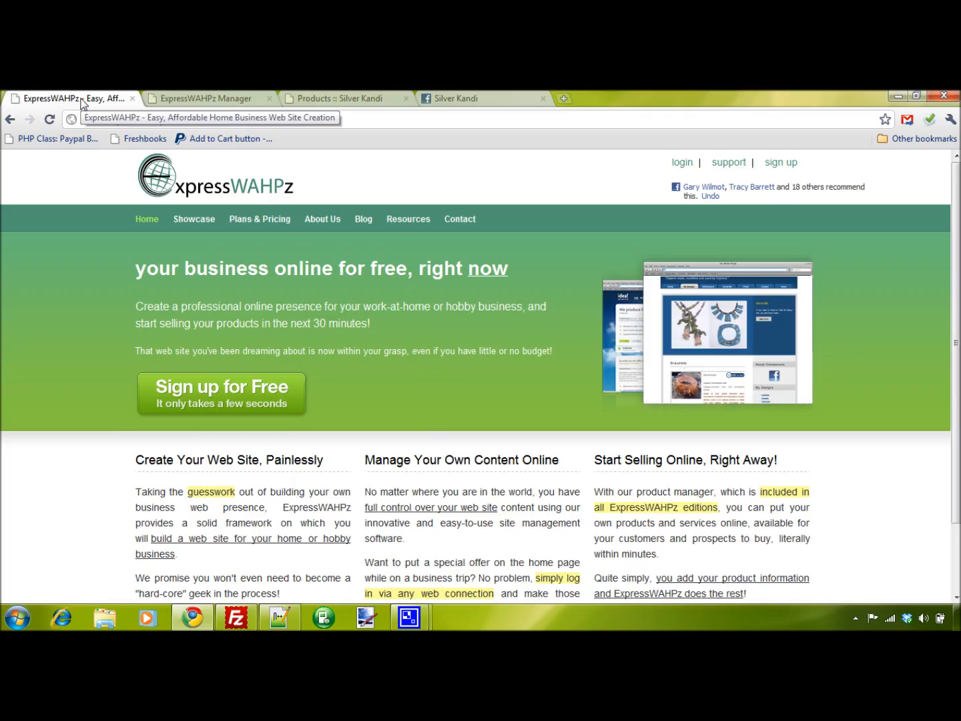